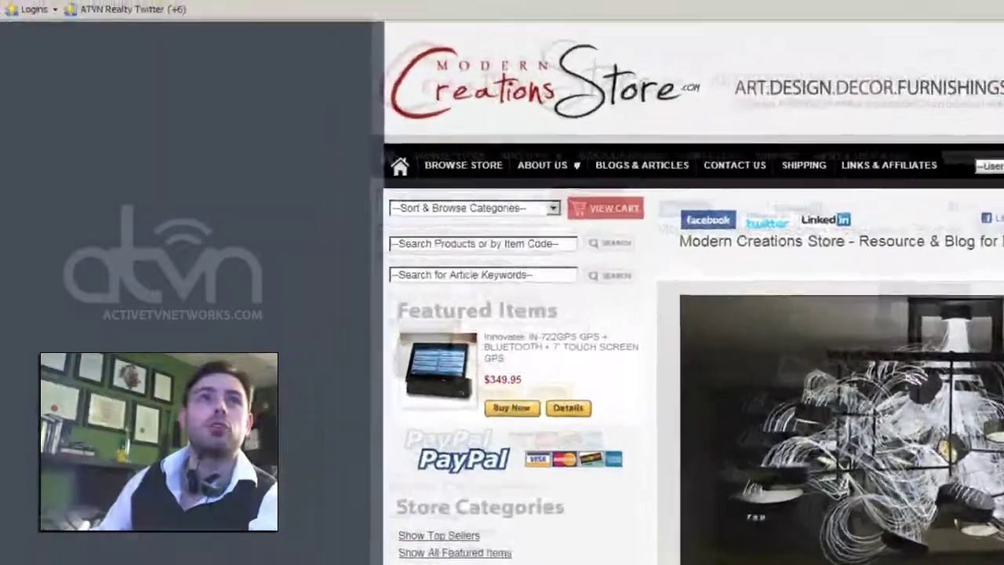
Load estore.activetvnetworks.com and look over its featured items and store categories
{"action": "left_click", "coordinate": [264, 23]}
{"action": "type", "text": "estore."}
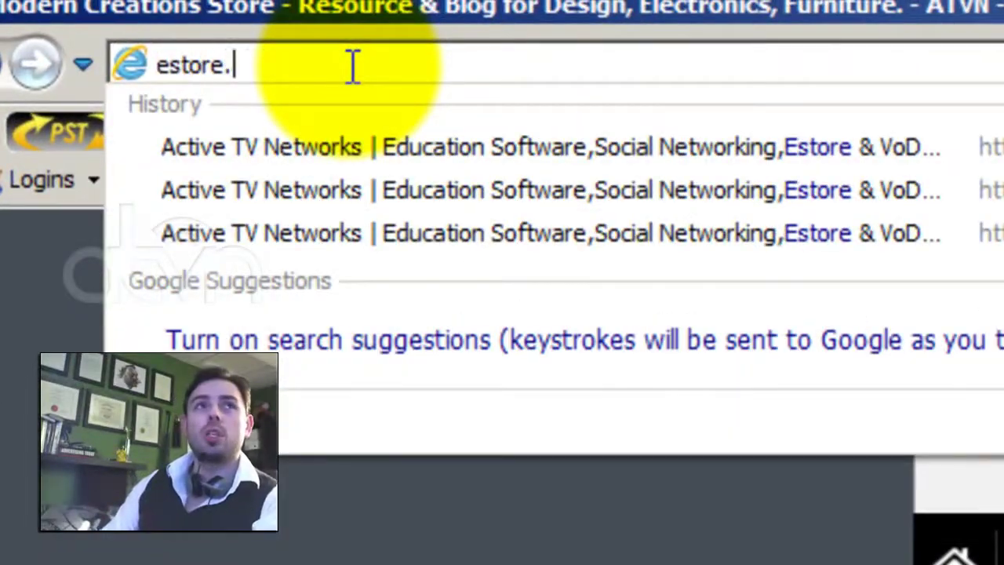
{"action": "type", "text": "activetvnetworks.com"}
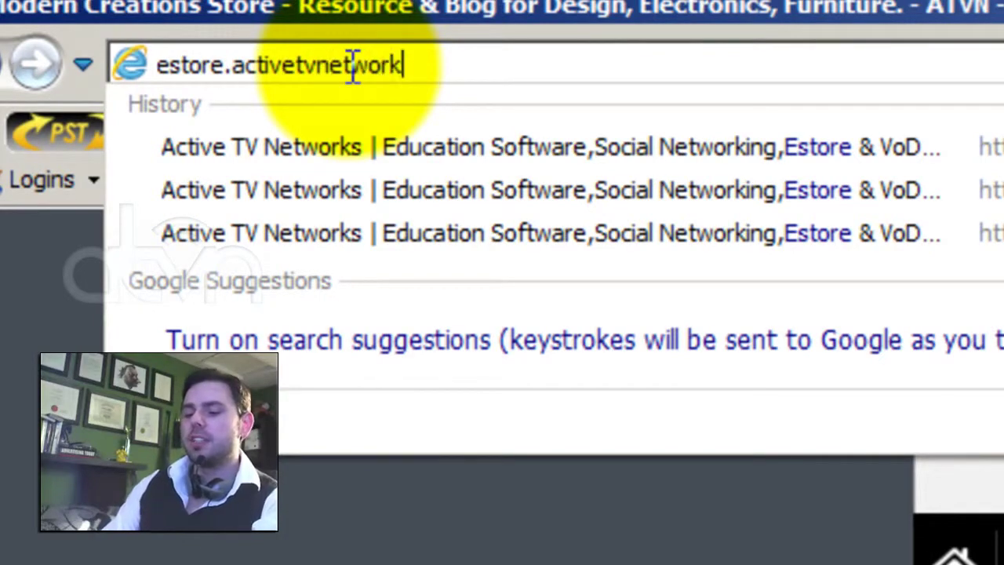
{"action": "key", "text": "Return"}
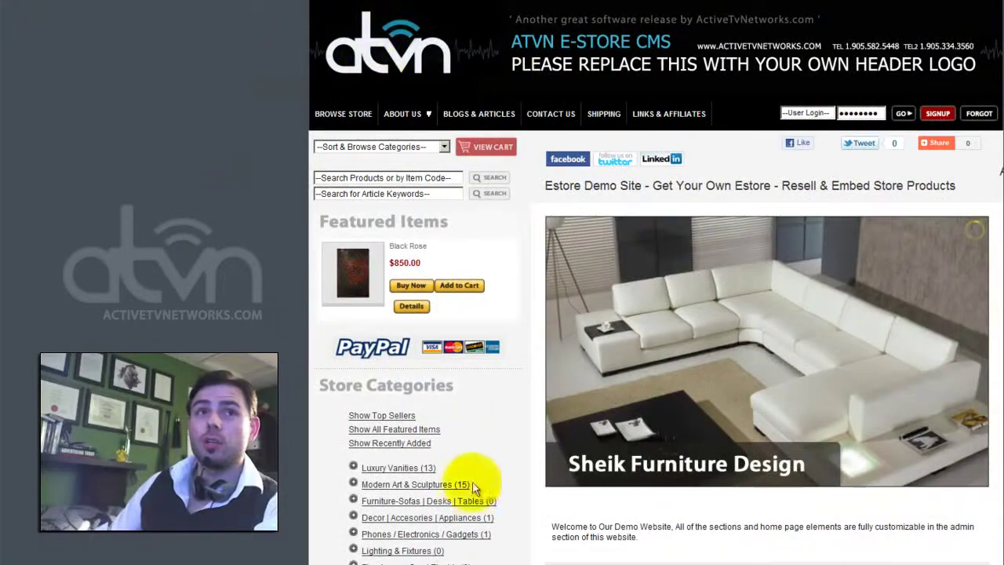
{"action": "scroll", "coordinate": [470, 494], "scroll_direction": "down", "scroll_amount": 5}
{"action": "scroll", "coordinate": [437, 356], "scroll_direction": "up", "scroll_amount": 5}
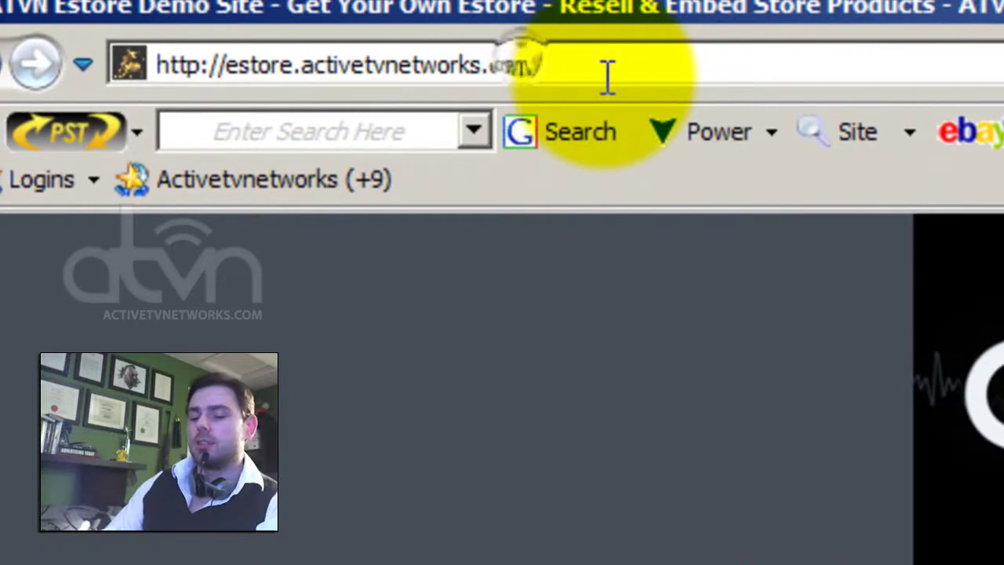
Go to the site's /admin login page and sign in with the admin credentials
{"action": "left_click", "coordinate": [608, 76]}
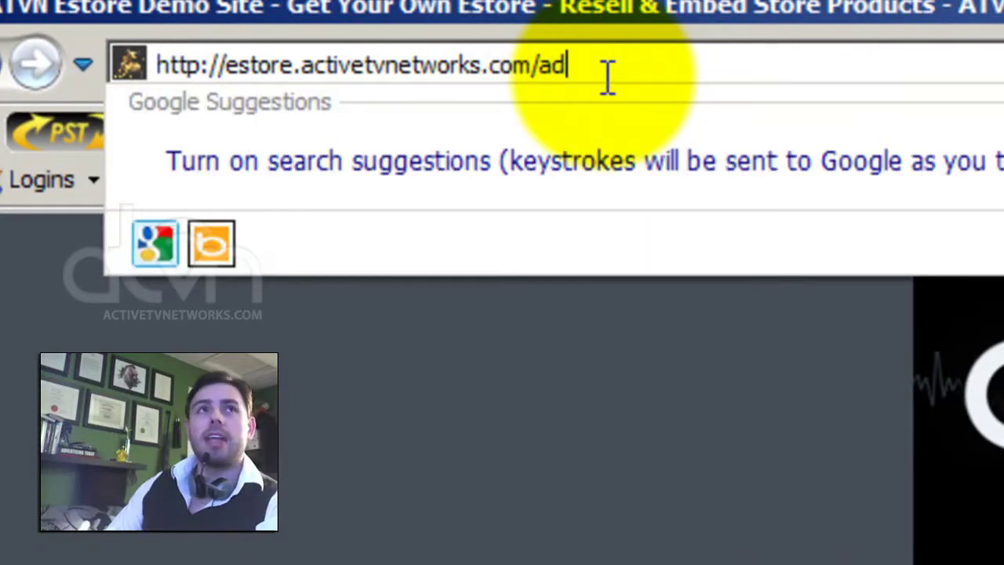
{"action": "key", "text": "Return"}
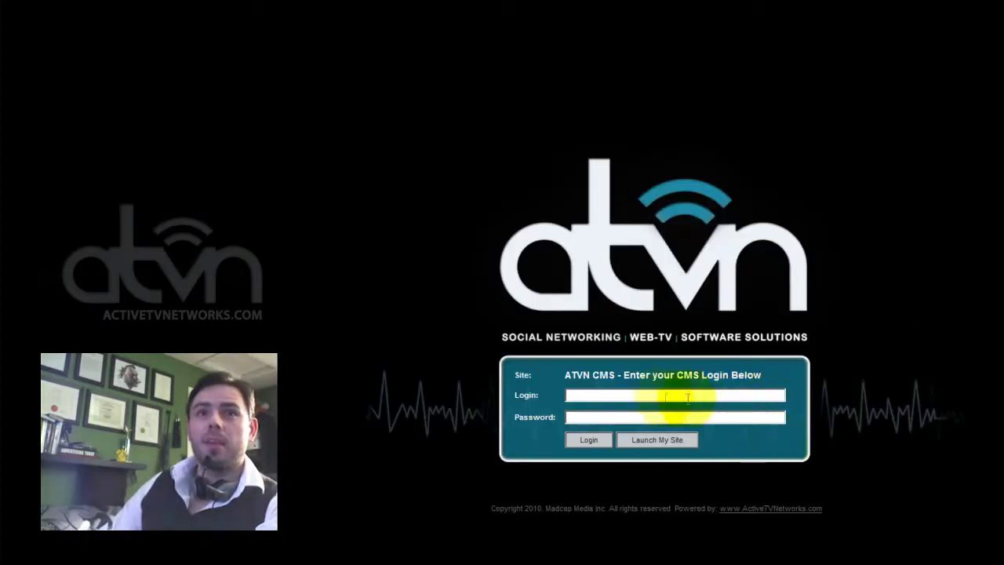
{"action": "left_click", "coordinate": [631, 396]}
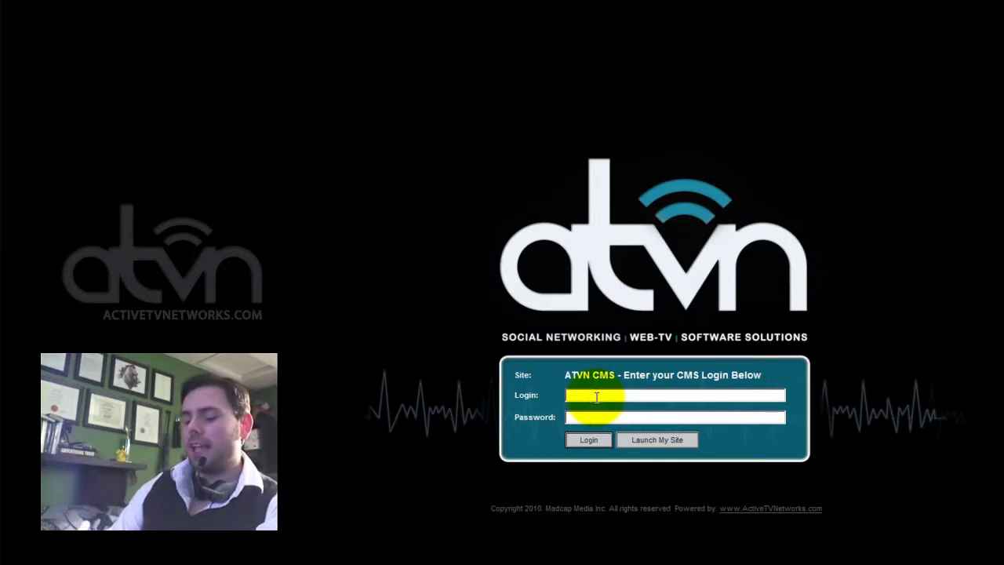
{"action": "left_click", "coordinate": [584, 440]}
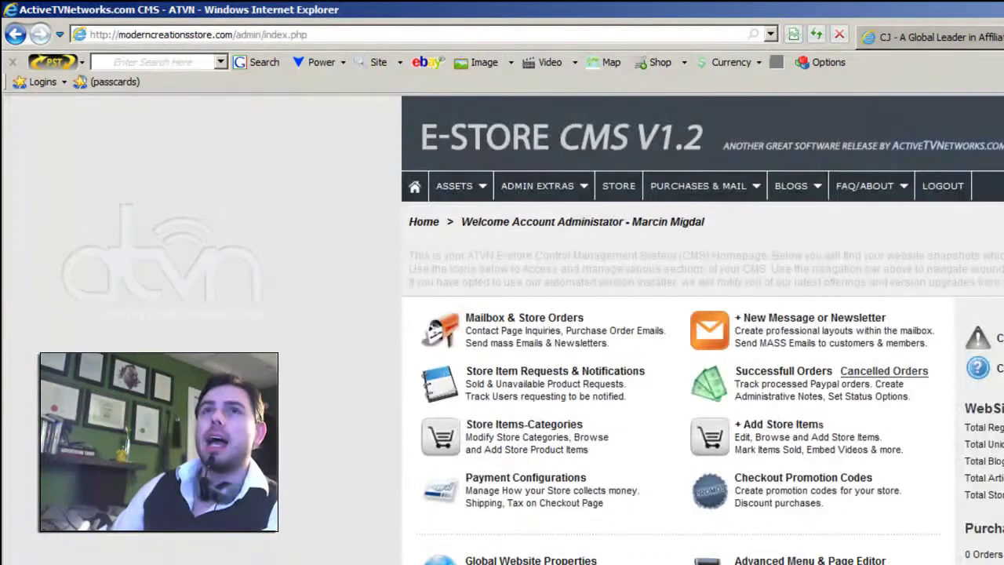
Open the Store Items-Categories page and scroll through the main category list
{"action": "left_click", "coordinate": [216, 34]}
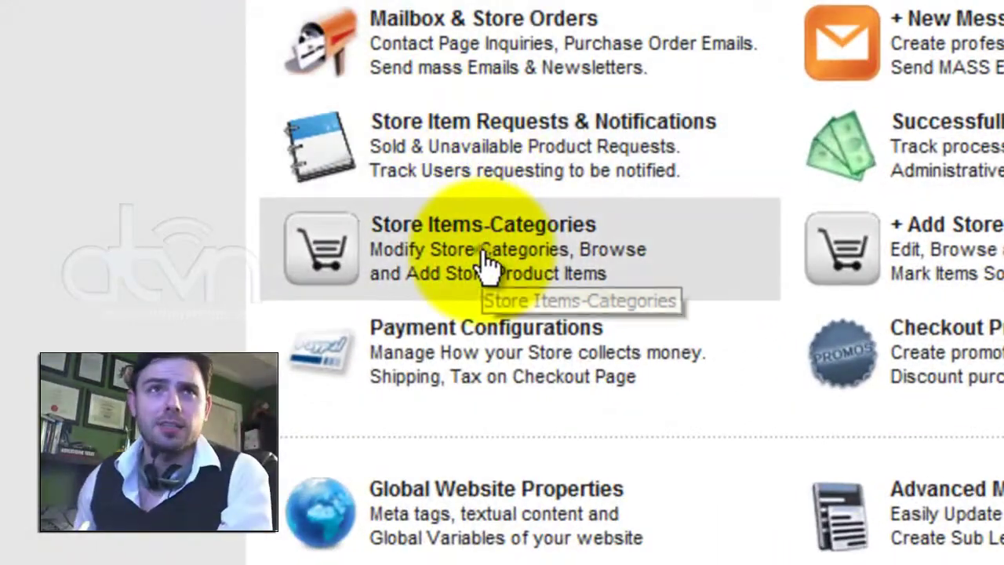
{"action": "left_click", "coordinate": [490, 259]}
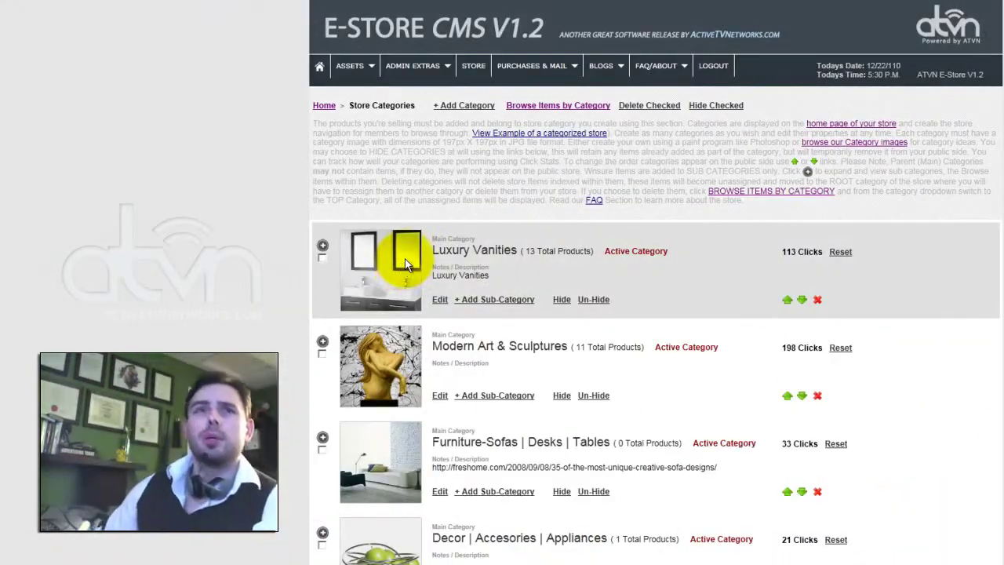
{"action": "scroll", "coordinate": [487, 392], "scroll_direction": "down", "scroll_amount": 8}
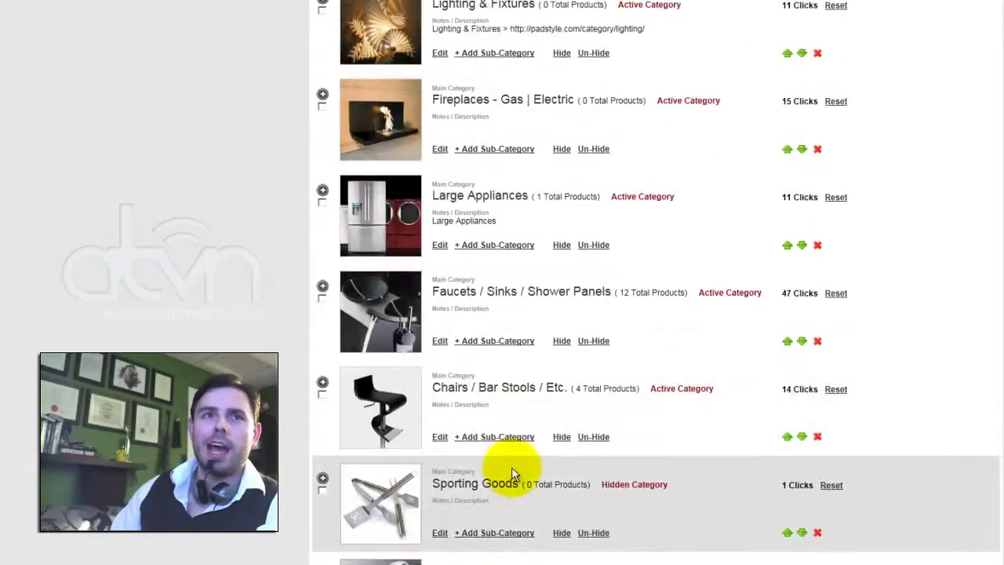
{"action": "scroll", "coordinate": [512, 467], "scroll_direction": "up", "scroll_amount": 10}
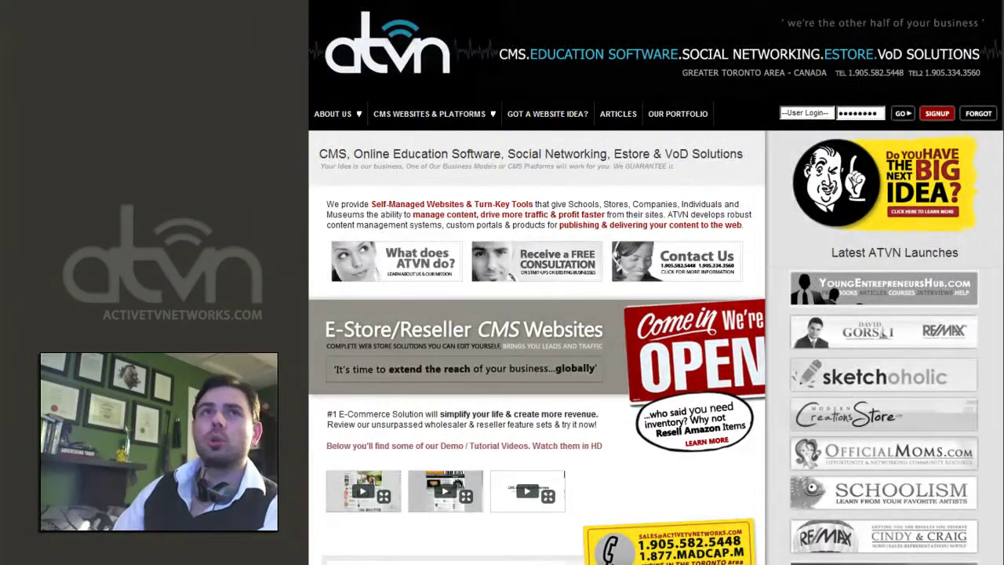
Load the Modern Creations storefront and expand the Fireplaces sub-categories there
{"action": "type", "text": "modern"}
{"action": "key", "text": "Return"}
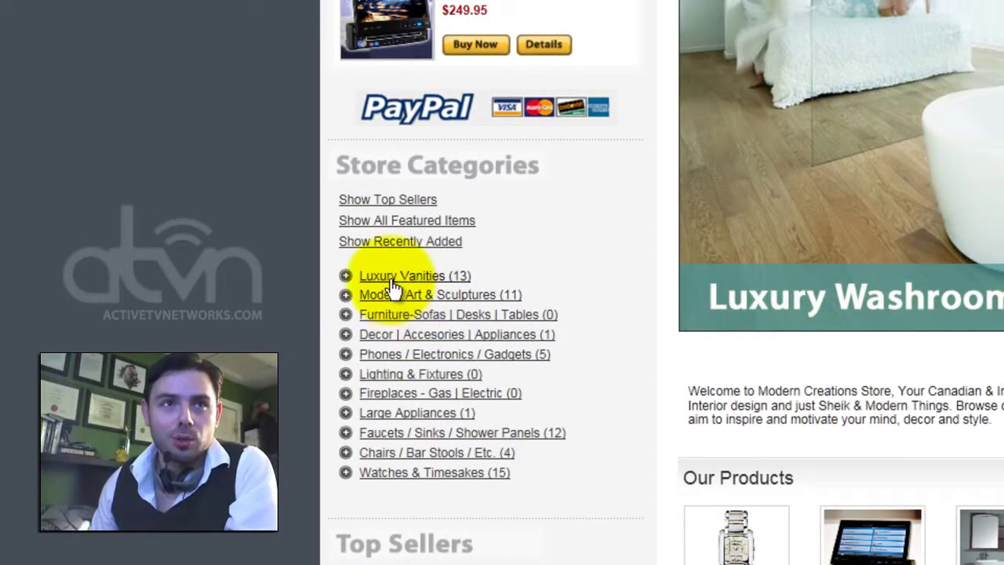
{"action": "left_click", "coordinate": [346, 394]}
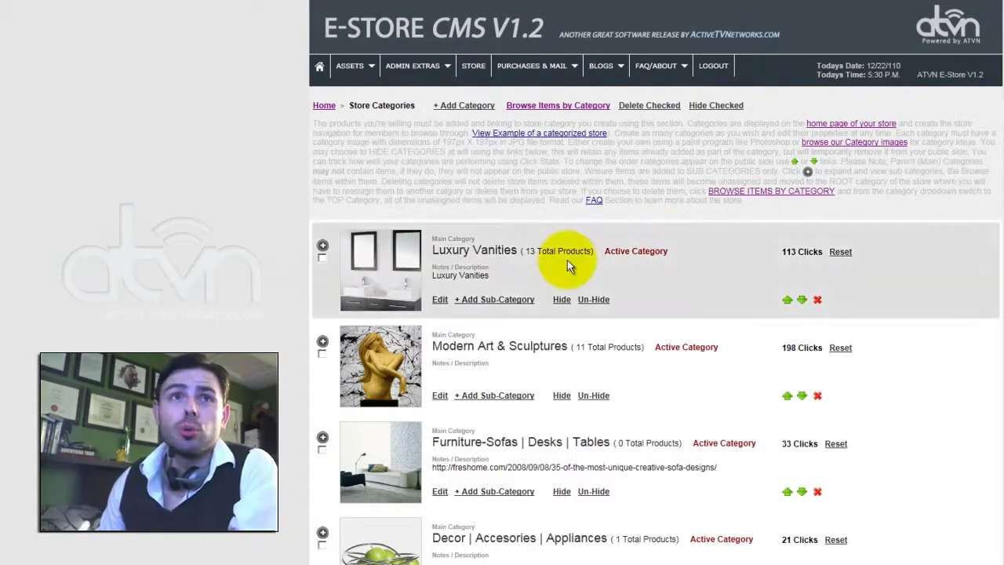
Expand Fireplaces, add a sub-category under it, and name it 'Other Fireplaces / Patio'
{"action": "scroll", "coordinate": [383, 421], "scroll_direction": "down", "scroll_amount": 3}
{"action": "scroll", "coordinate": [414, 421], "scroll_direction": "down", "scroll_amount": 1}
{"action": "scroll", "coordinate": [415, 420], "scroll_direction": "up", "scroll_amount": 4}
{"action": "scroll", "coordinate": [414, 420], "scroll_direction": "down", "scroll_amount": 8}
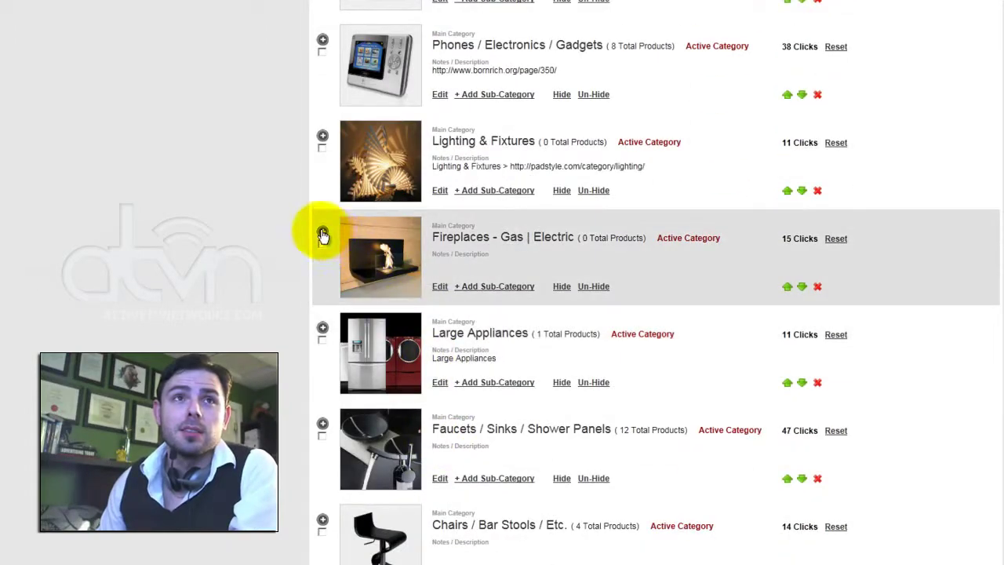
{"action": "left_click", "coordinate": [322, 232]}
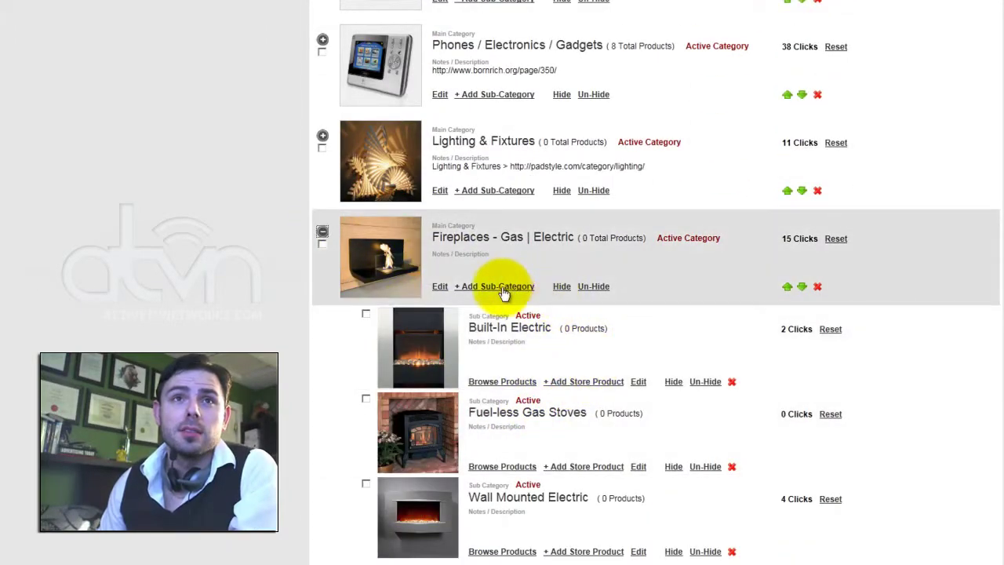
{"action": "left_click", "coordinate": [500, 286]}
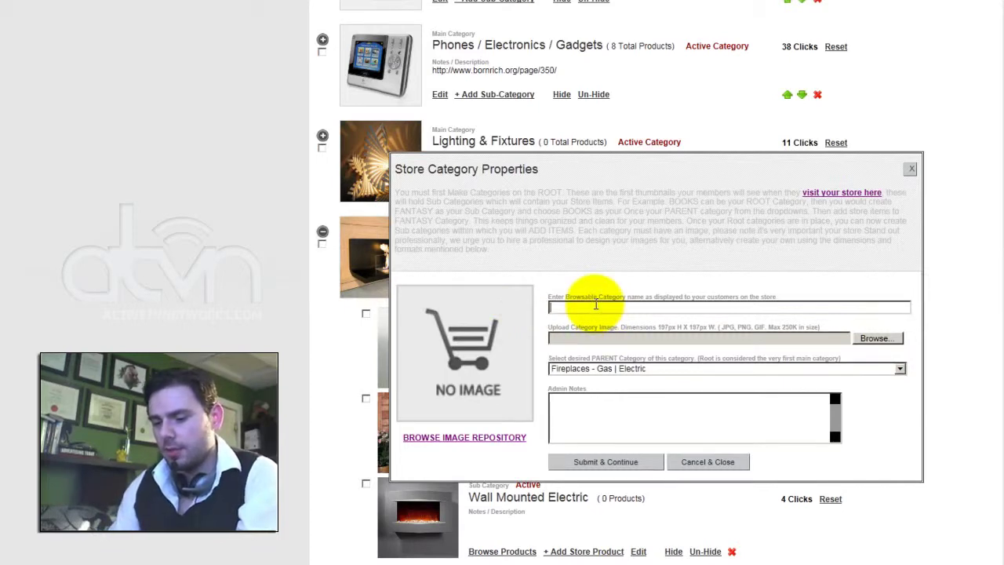
{"action": "type", "text": "Other Firepl"}
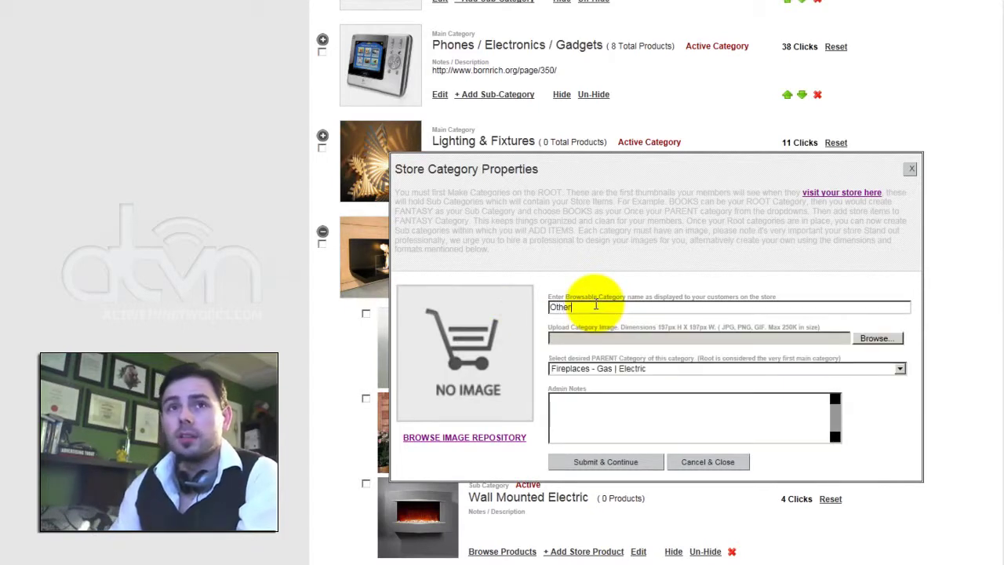
{"action": "type", "text": "aces"}
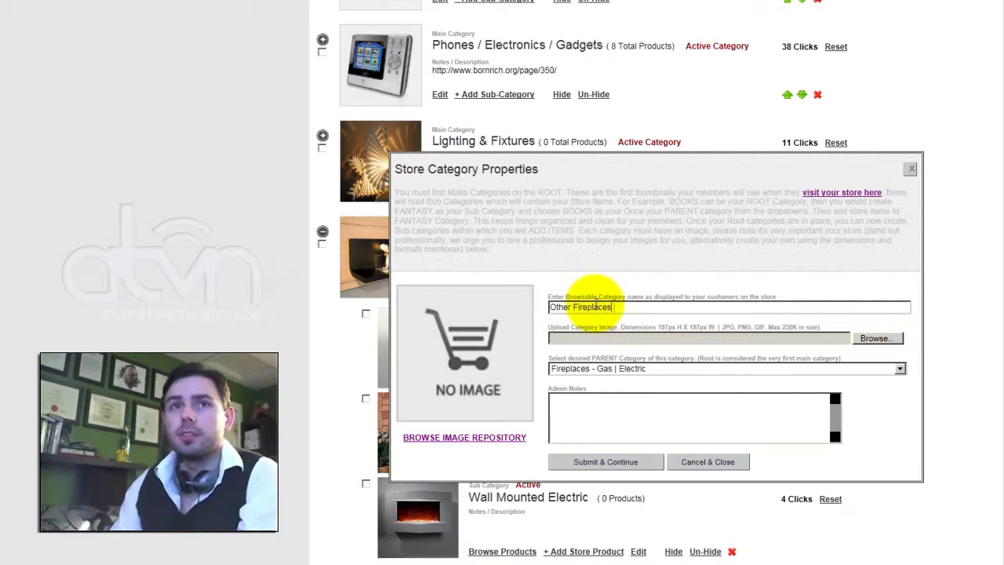
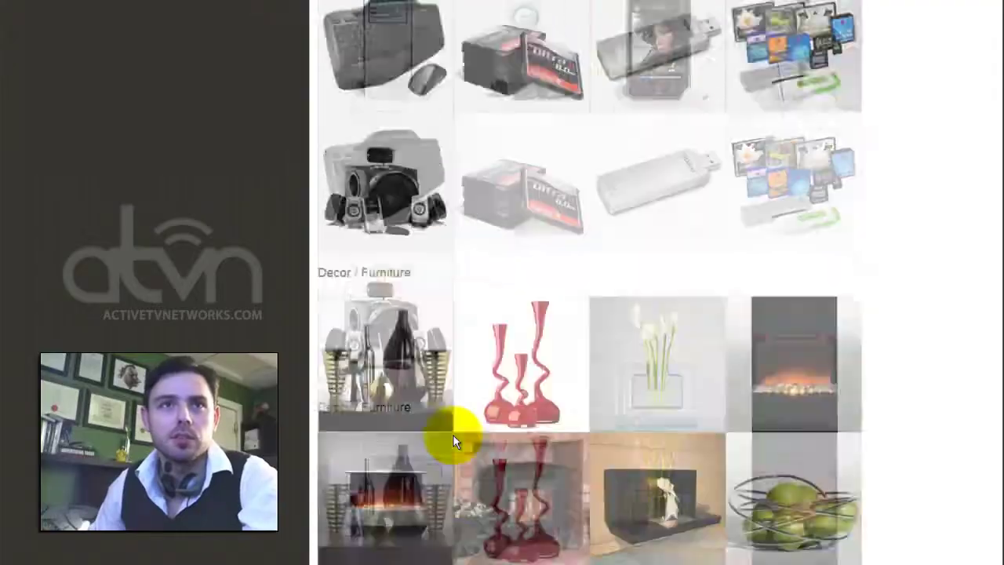
Scroll up and down through the category images in the Modern Creations Store catalog grid
{"action": "scroll", "coordinate": [453, 441], "scroll_direction": "down", "scroll_amount": 20}
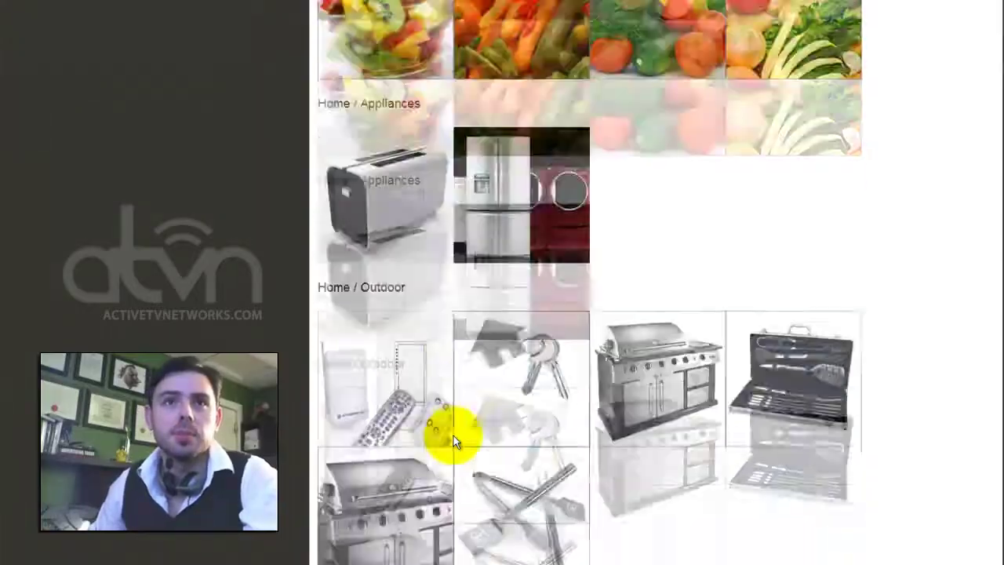
{"action": "scroll", "coordinate": [454, 435], "scroll_direction": "down", "scroll_amount": 5}
{"action": "scroll", "coordinate": [454, 435], "scroll_direction": "up", "scroll_amount": 20}
{"action": "scroll", "coordinate": [454, 435], "scroll_direction": "up", "scroll_amount": 10}
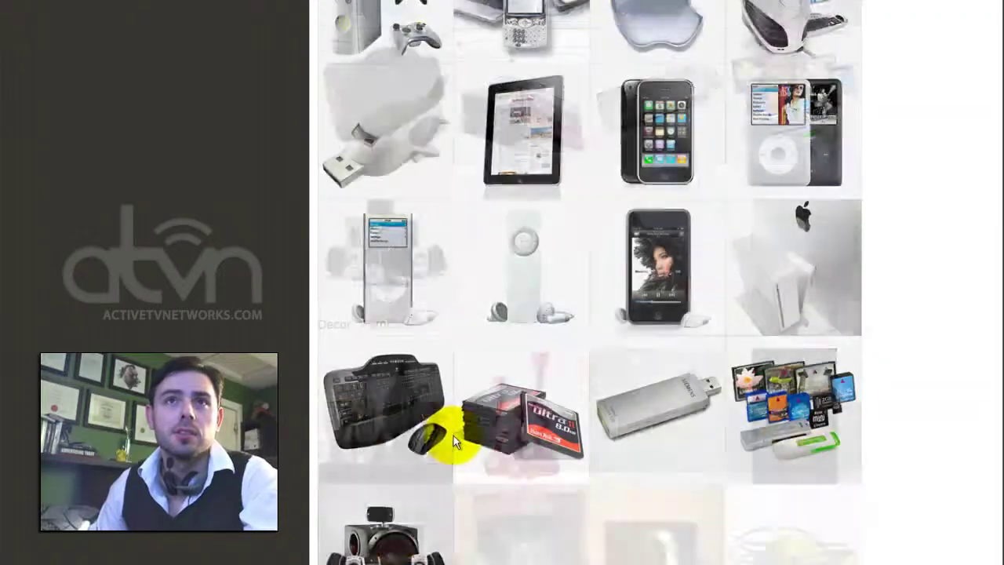
{"action": "scroll", "coordinate": [454, 436], "scroll_direction": "down", "scroll_amount": 5}
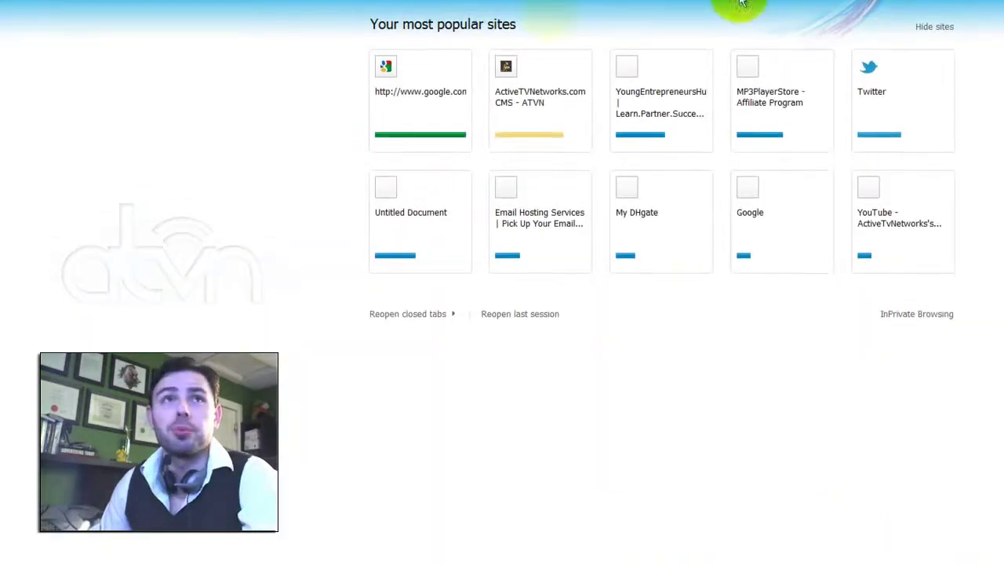
Go to Google and search for 'patio fireplaces'
{"action": "key", "text": "F4"}
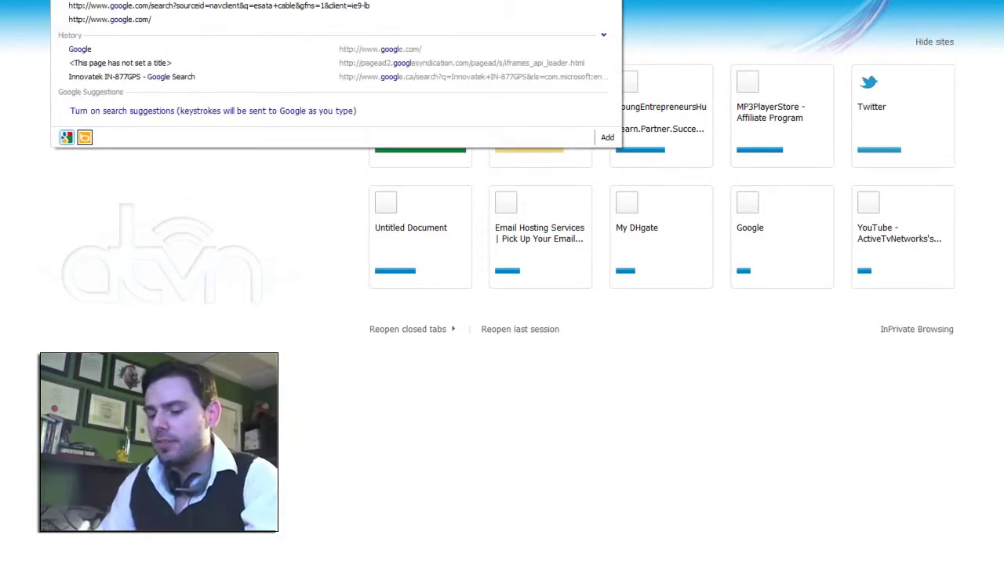
{"action": "key", "text": "Return"}
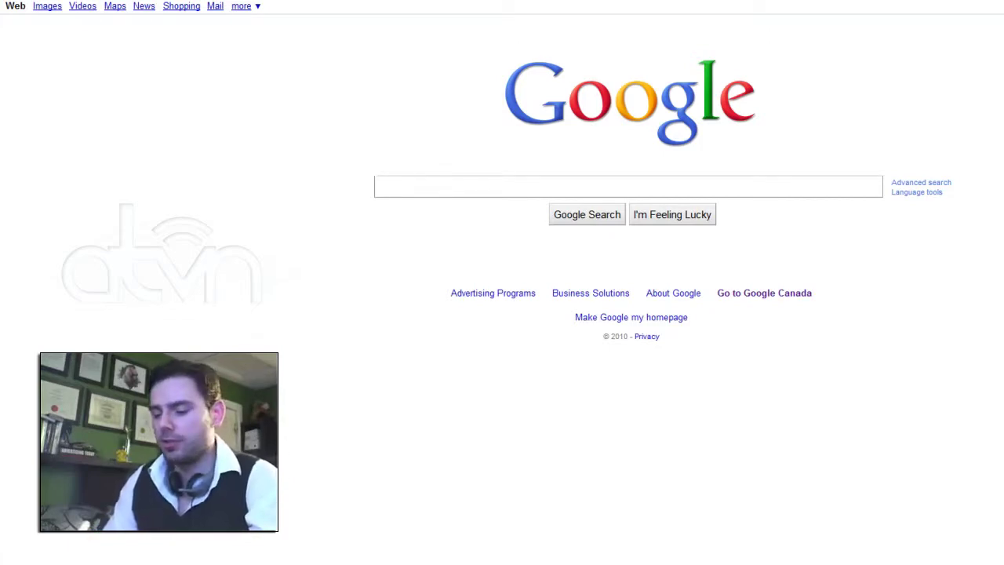
{"action": "type", "text": "patio"}
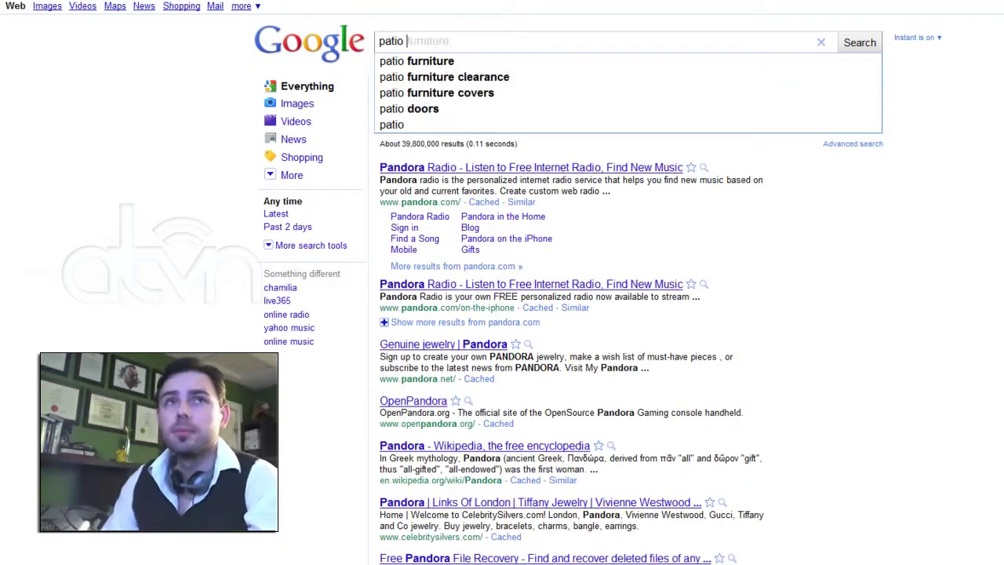
{"action": "type", "text": " fireplaces"}
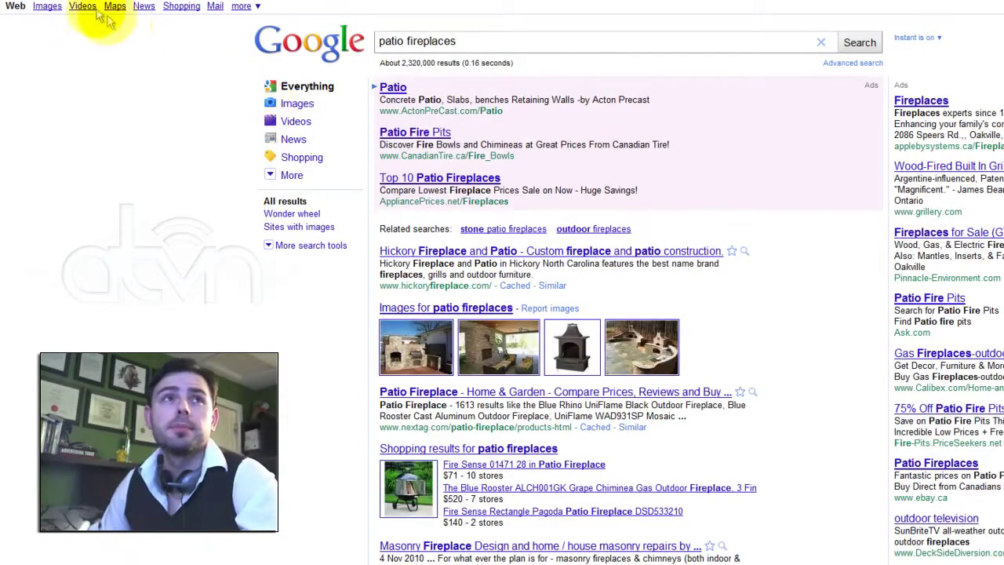
Switch to image results and enlarge the lantern-style patio-fireplace.jpg
{"action": "left_click", "coordinate": [47, 7]}
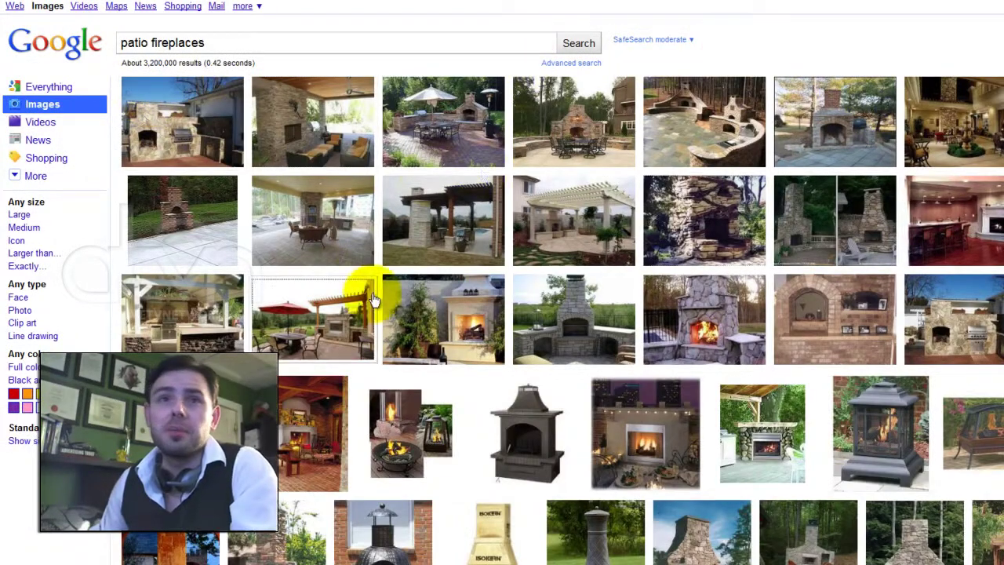
{"action": "mouse_move", "coordinate": [968, 439]}
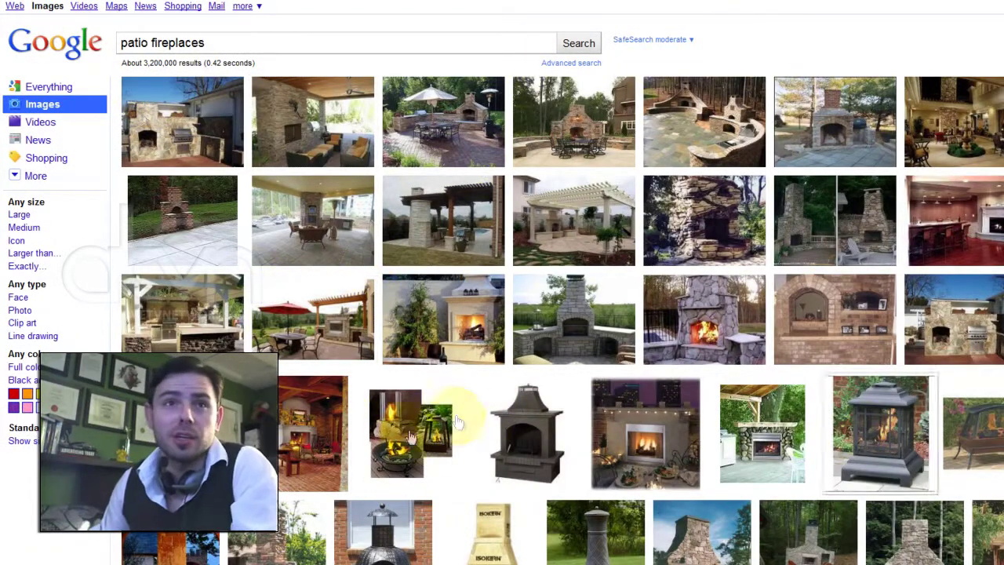
{"action": "scroll", "coordinate": [486, 514], "scroll_direction": "down", "scroll_amount": 6}
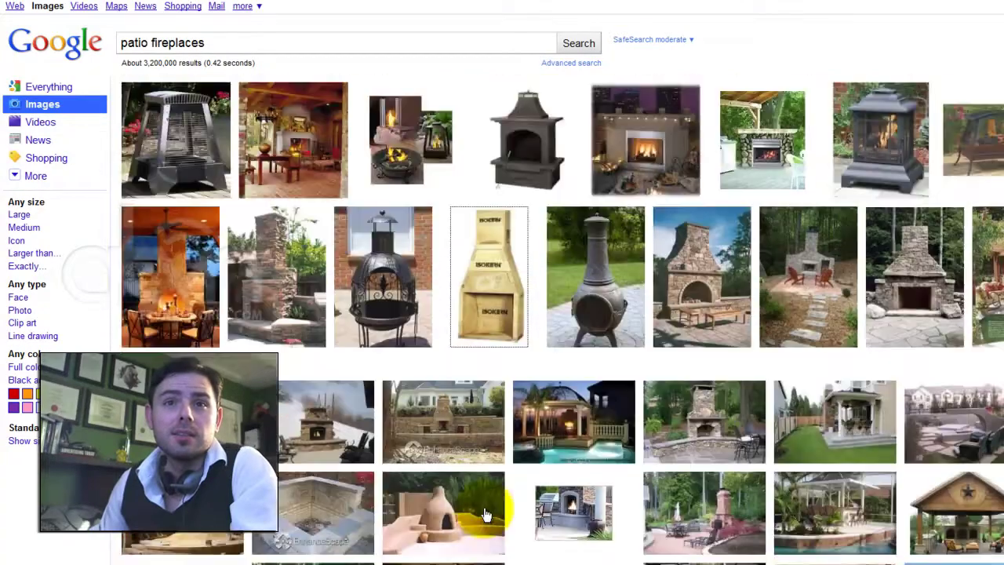
{"action": "scroll", "coordinate": [487, 517], "scroll_direction": "up", "scroll_amount": 2}
{"action": "scroll", "coordinate": [487, 518], "scroll_direction": "up", "scroll_amount": 1}
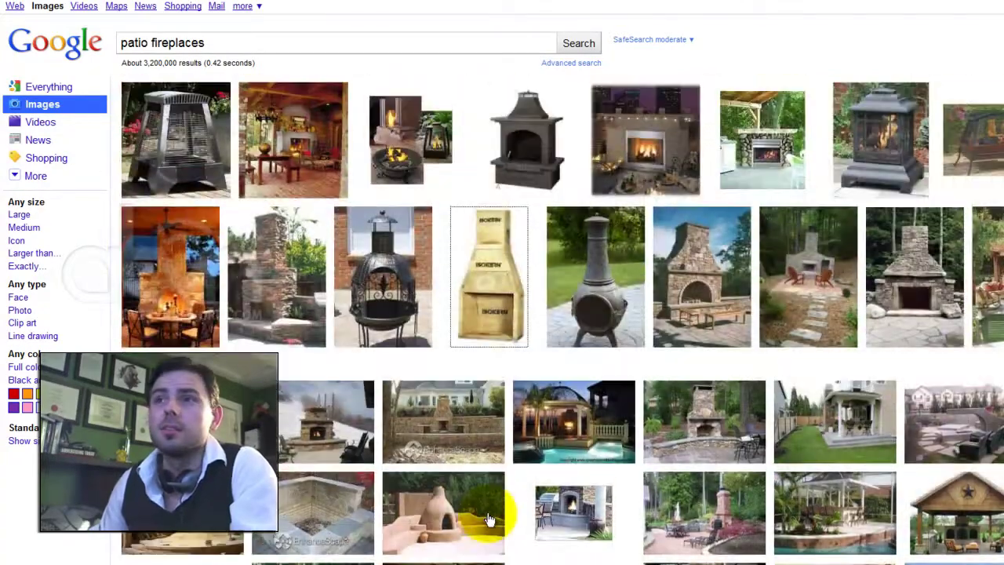
{"action": "scroll", "coordinate": [494, 522], "scroll_direction": "up", "scroll_amount": 3}
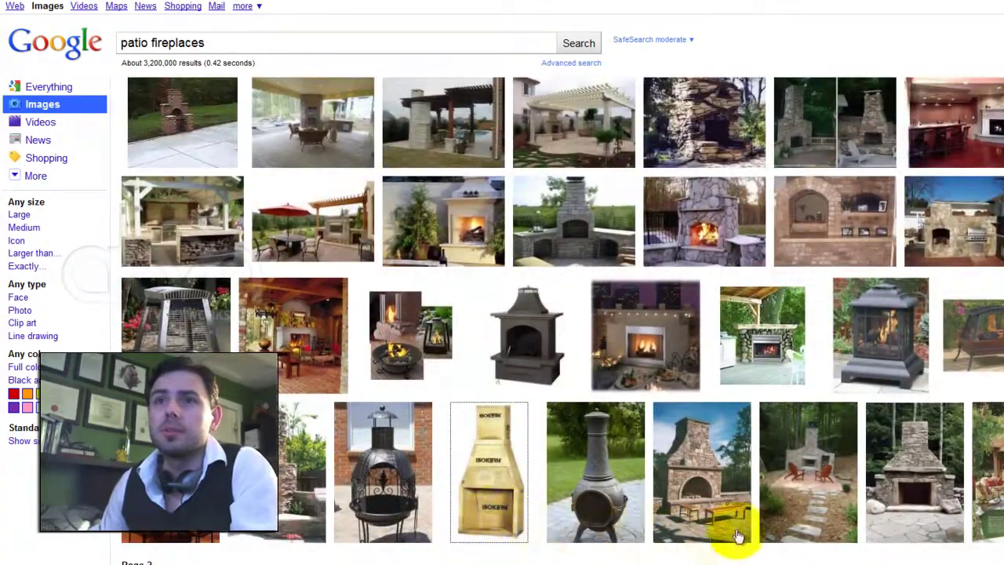
{"action": "mouse_move", "coordinate": [927, 502]}
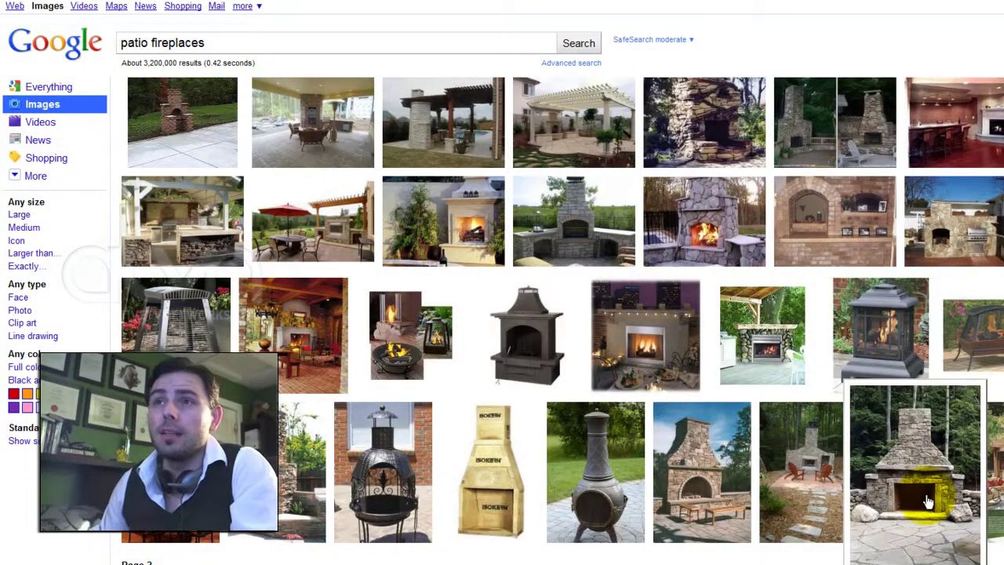
{"action": "mouse_move", "coordinate": [874, 349]}
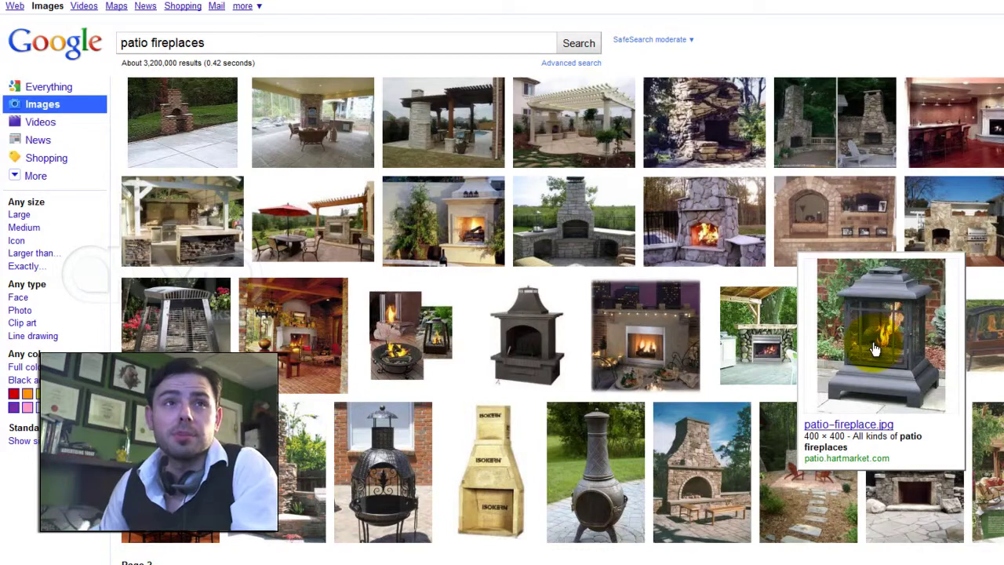
{"action": "left_click", "coordinate": [875, 349]}
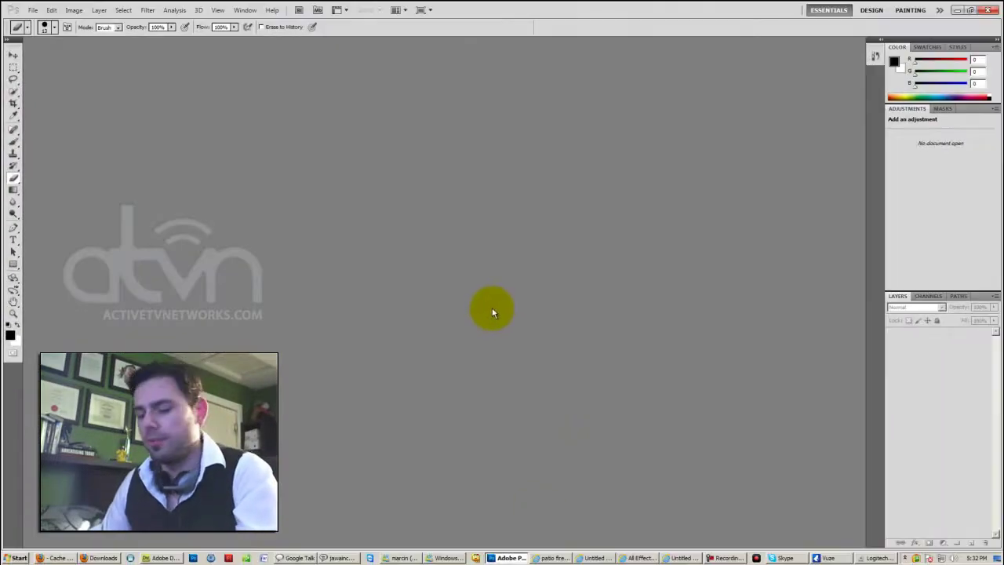
Create a new 197 × 197 pixel Photoshop document
{"action": "key", "text": "ctrl+n"}
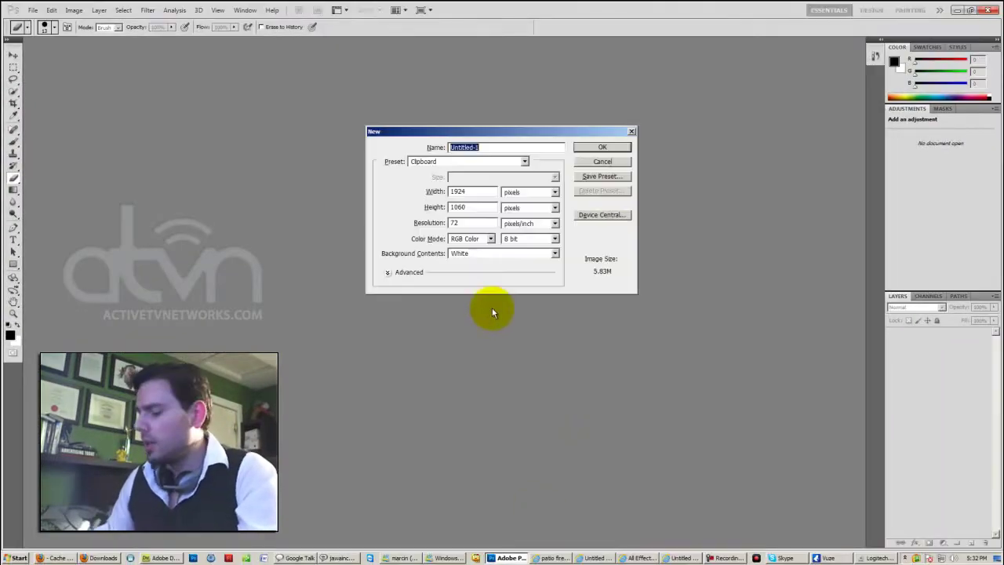
{"action": "type", "text": "197"}
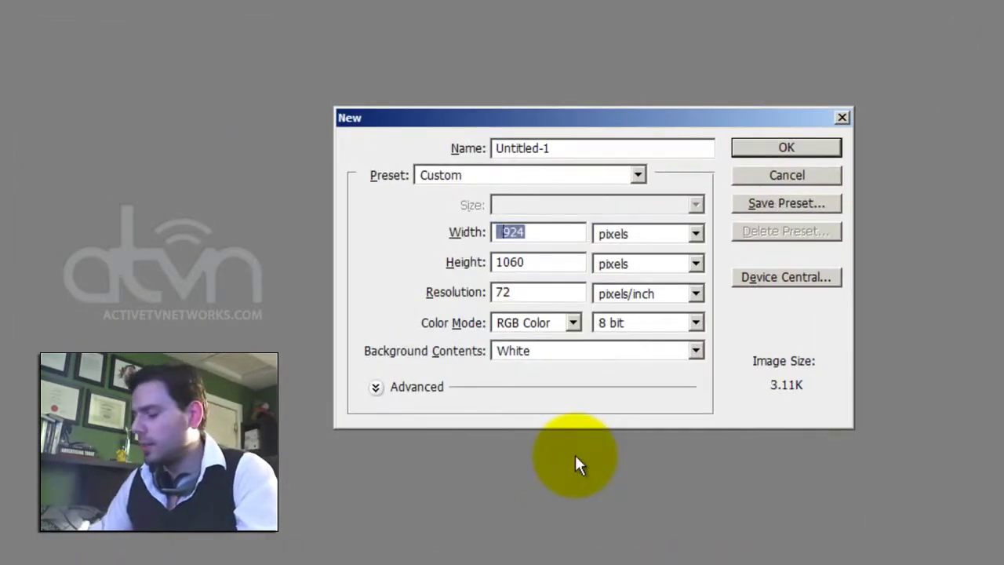
{"action": "key", "text": "Tab"}
{"action": "type", "text": "197"}
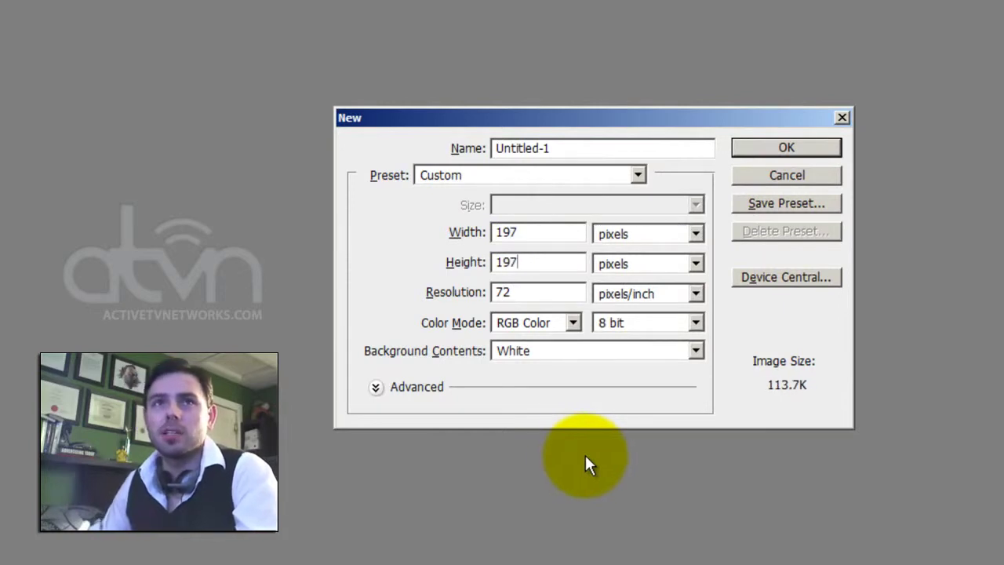
{"action": "left_click", "coordinate": [760, 150]}
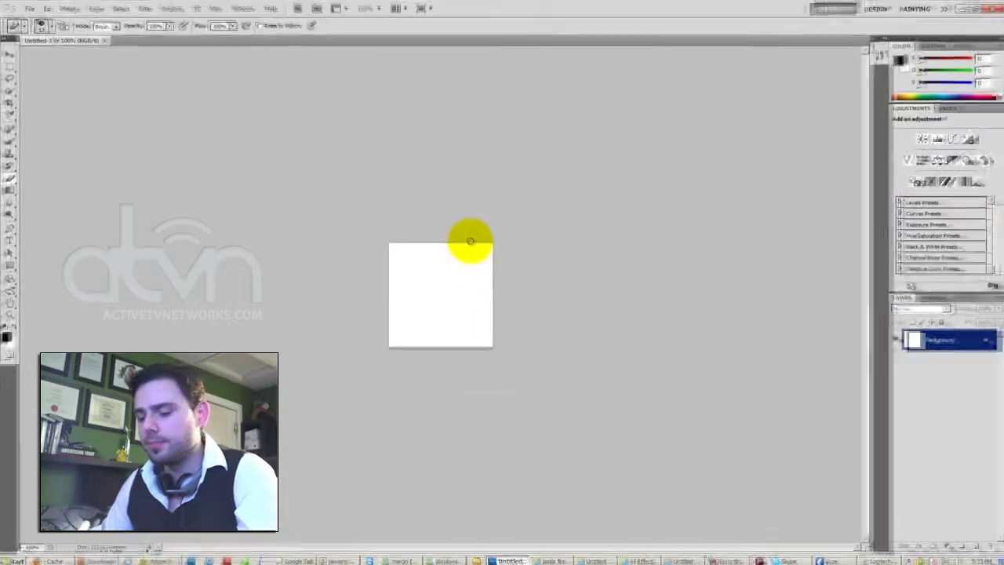
Paste the browser screenshot, shift it, then paste it into a second new document
{"action": "key", "text": "ctrl+v"}
{"action": "key", "text": "v"}
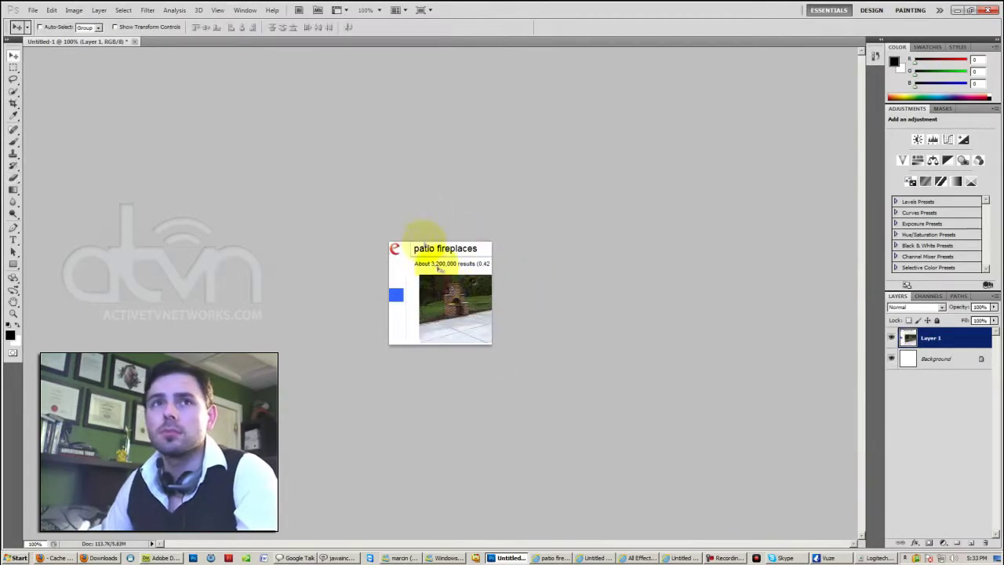
{"action": "left_click_drag", "start_coordinate": [435, 254], "coordinate": [403, 267]}
{"action": "key", "text": "ctrl+n"}
{"action": "key", "text": "Return"}
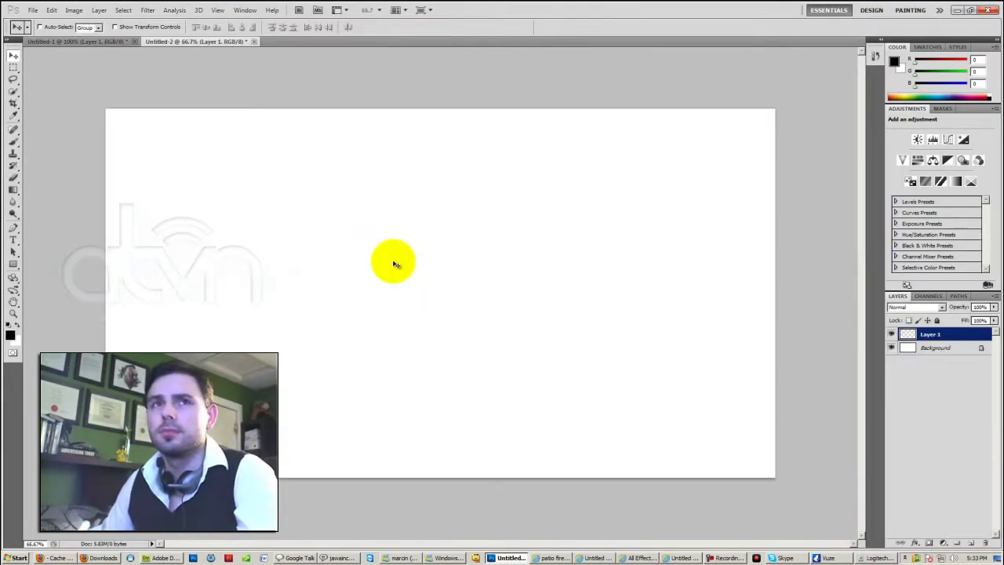
{"action": "key", "text": "ctrl+v"}
Copy the lantern fireplace picture into the 197px document as Layer 2 and hide the screenshot layer
{"action": "key", "text": "m"}
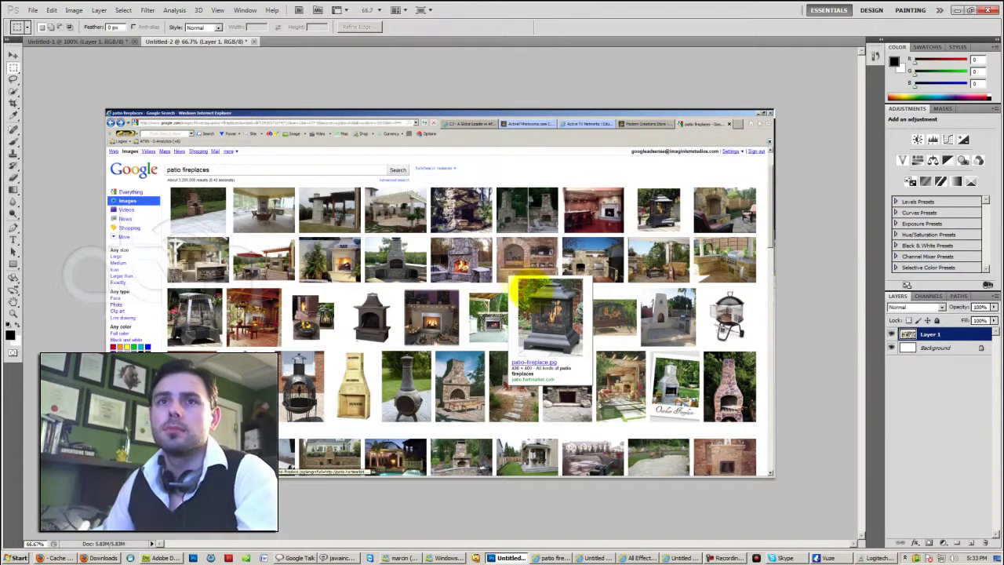
{"action": "left_click_drag", "start_coordinate": [582, 353], "coordinate": [583, 356]}
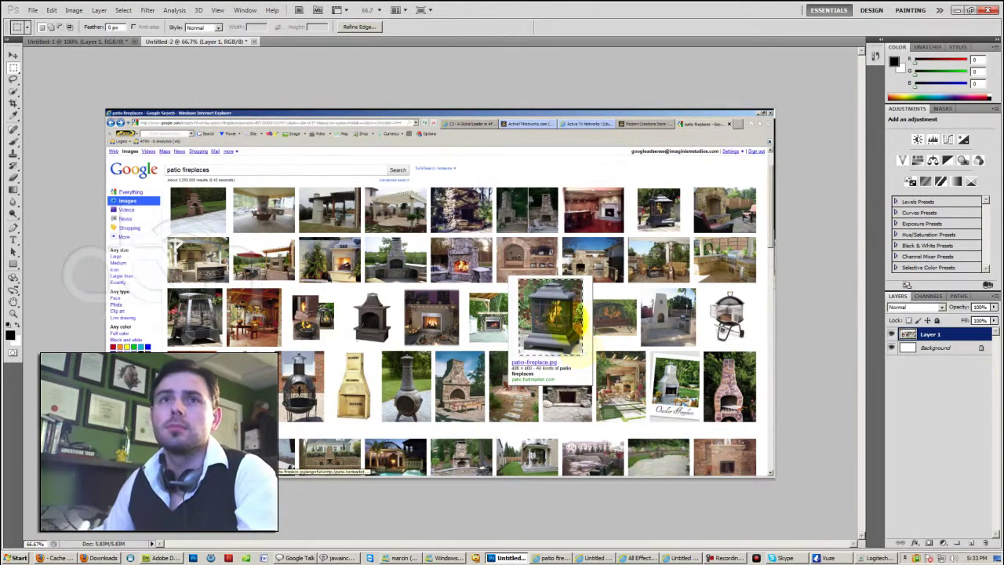
{"action": "left_click_drag", "start_coordinate": [100, 49], "coordinate": [418, 273]}
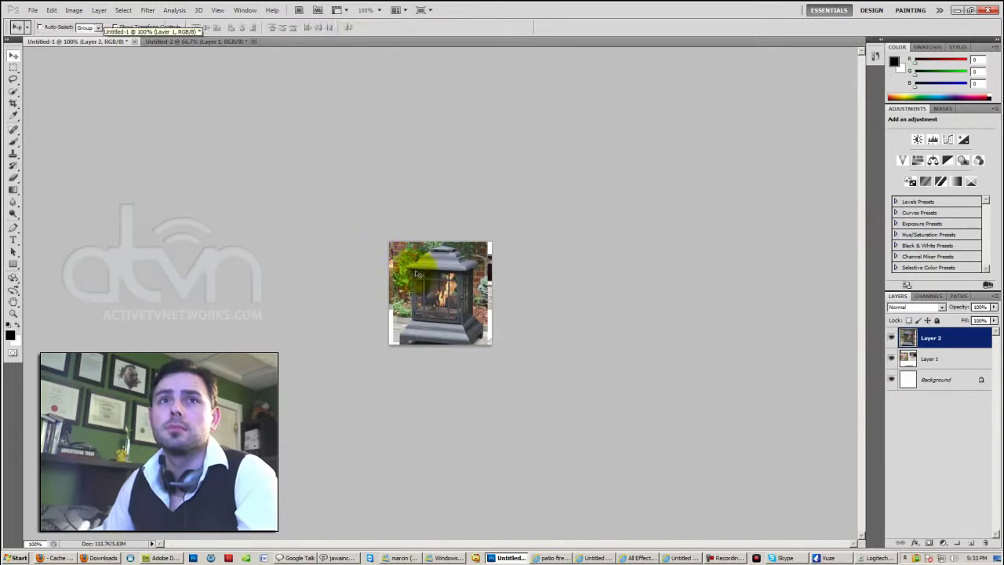
{"action": "left_click", "coordinate": [891, 358]}
Free-transform the fireplace photo to fill the canvas and add an empty Layer 3
{"action": "key", "text": "ctrl+t"}
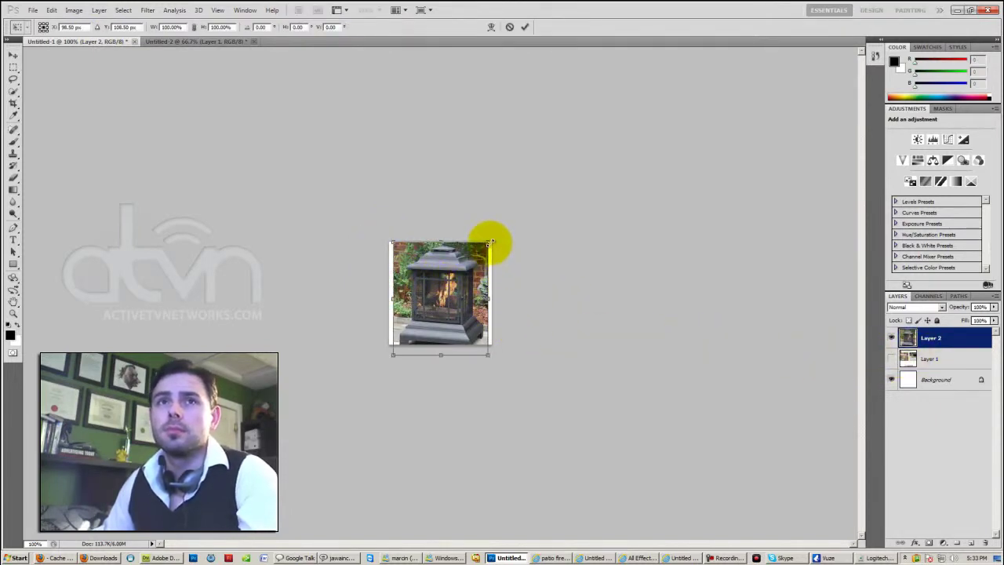
{"action": "left_click_drag", "start_coordinate": [492, 242], "coordinate": [500, 239]}
{"action": "key", "text": "Return"}
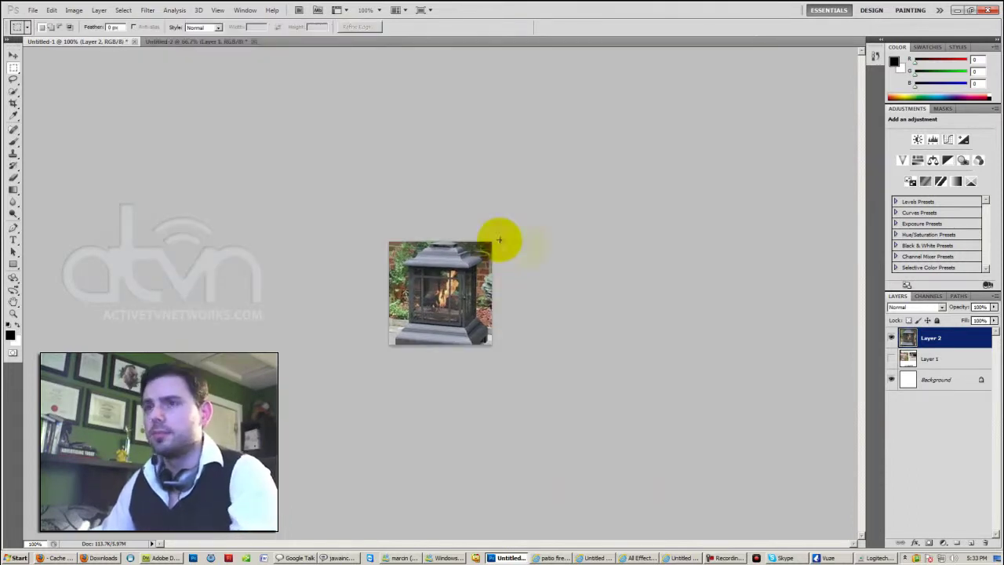
{"action": "left_click", "coordinate": [971, 542]}
Stroke the thumbnail with a 1 px light-grey cccccc border
{"action": "key", "text": "m"}
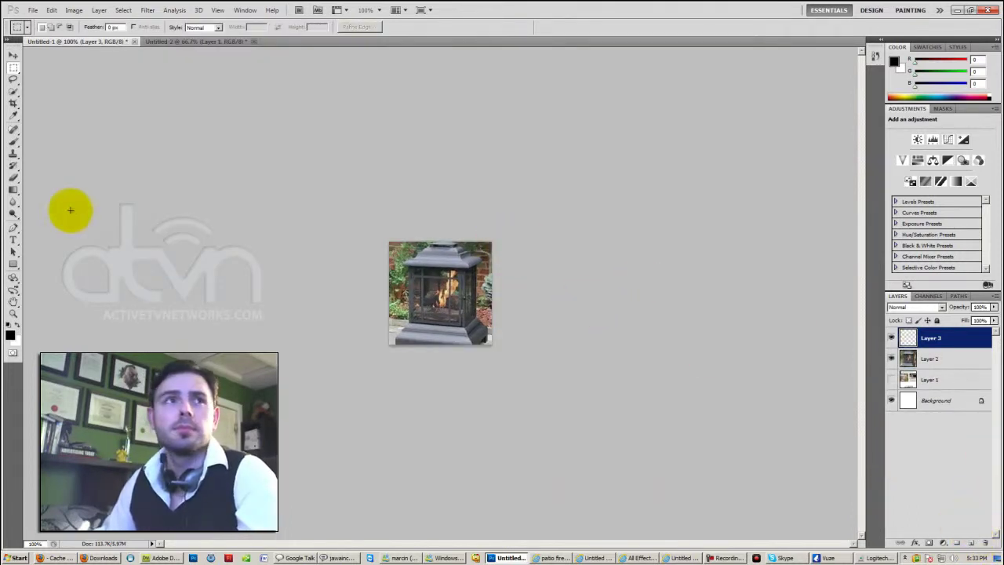
{"action": "left_click_drag", "start_coordinate": [13, 190], "coordinate": [34, 202]}
{"action": "left_click", "coordinate": [52, 11]}
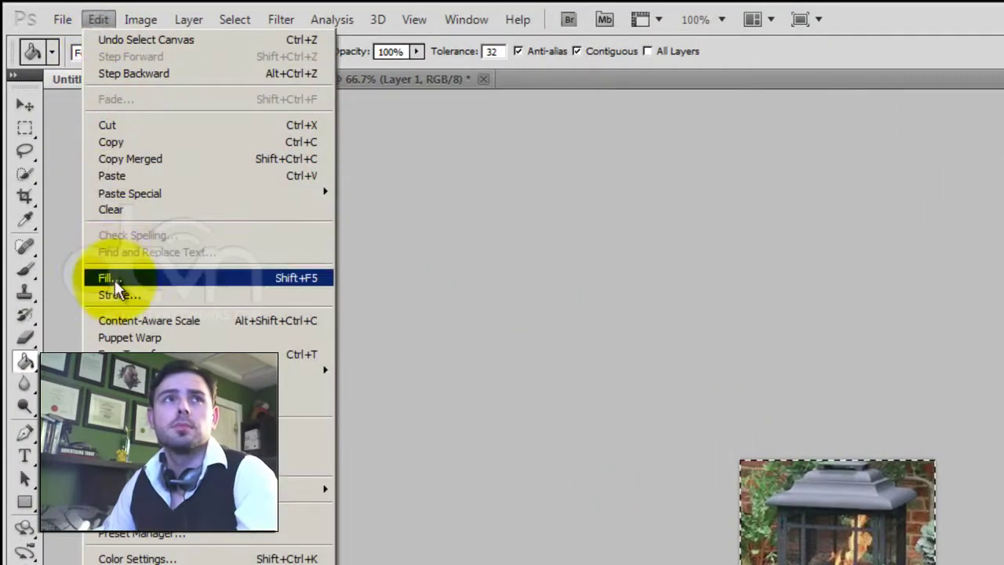
{"action": "left_click", "coordinate": [119, 293]}
{"action": "left_click", "coordinate": [541, 213]}
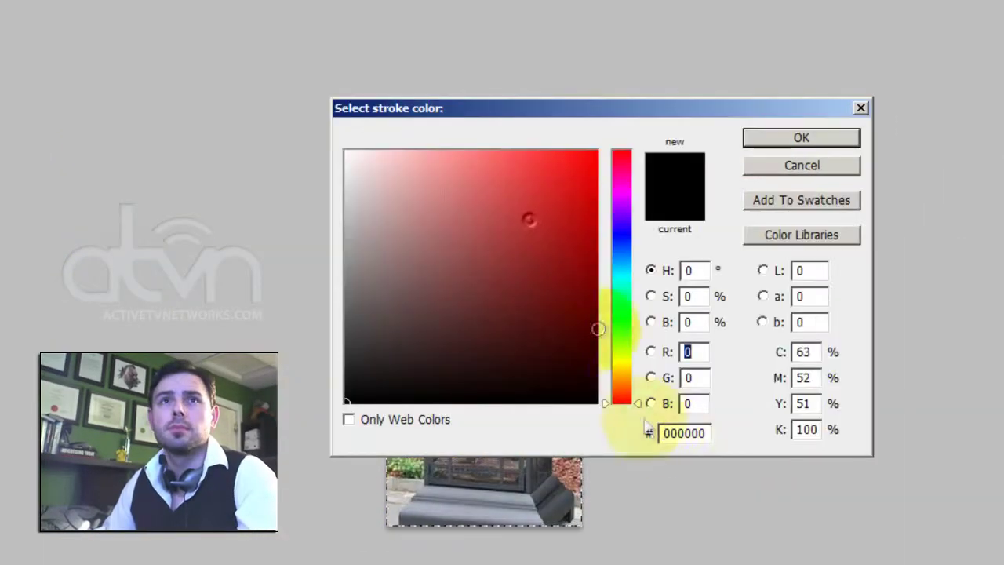
{"action": "double_click", "coordinate": [672, 432]}
{"action": "type", "text": "c"}
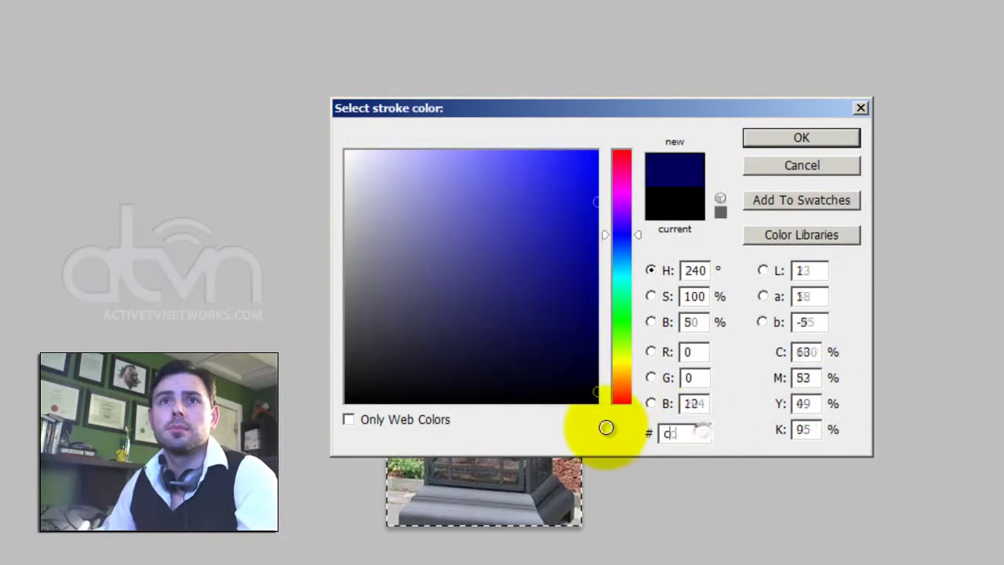
{"action": "type", "text": "ccccc"}
{"action": "left_click", "coordinate": [801, 137]}
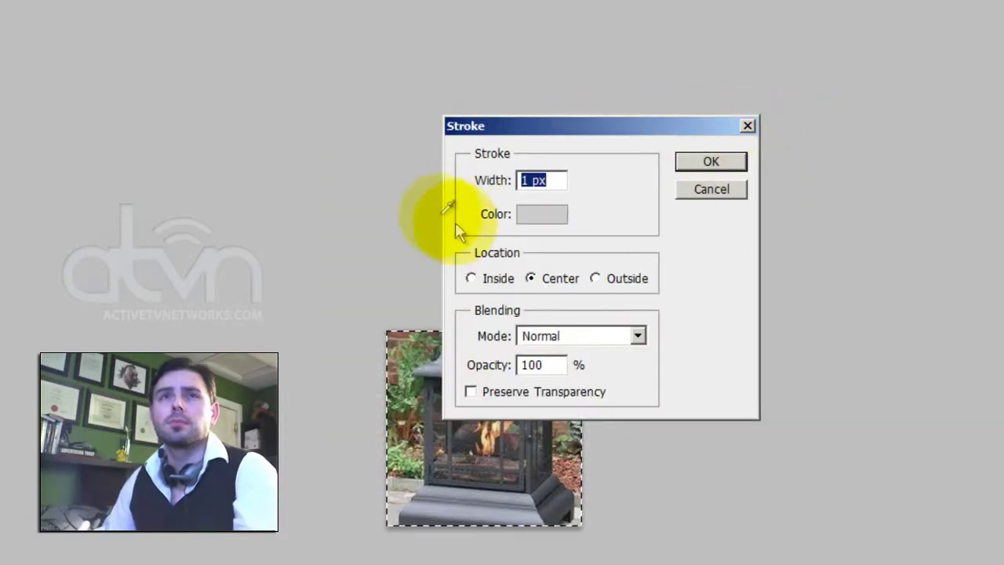
{"action": "key", "text": "Return"}
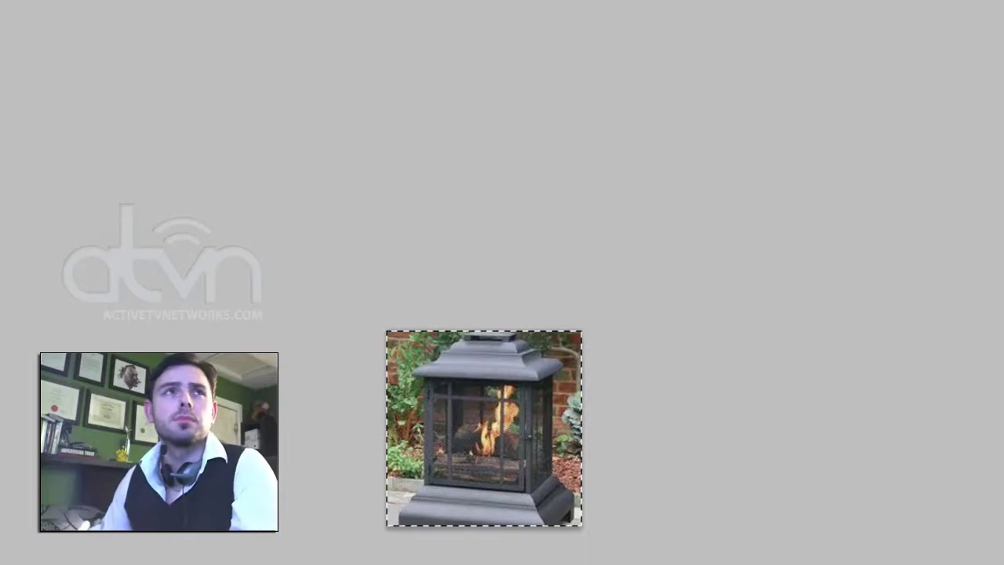
Save for Web as a PNG to Local Disk (C:)
{"action": "key", "text": "ctrl+alt+shift+s"}
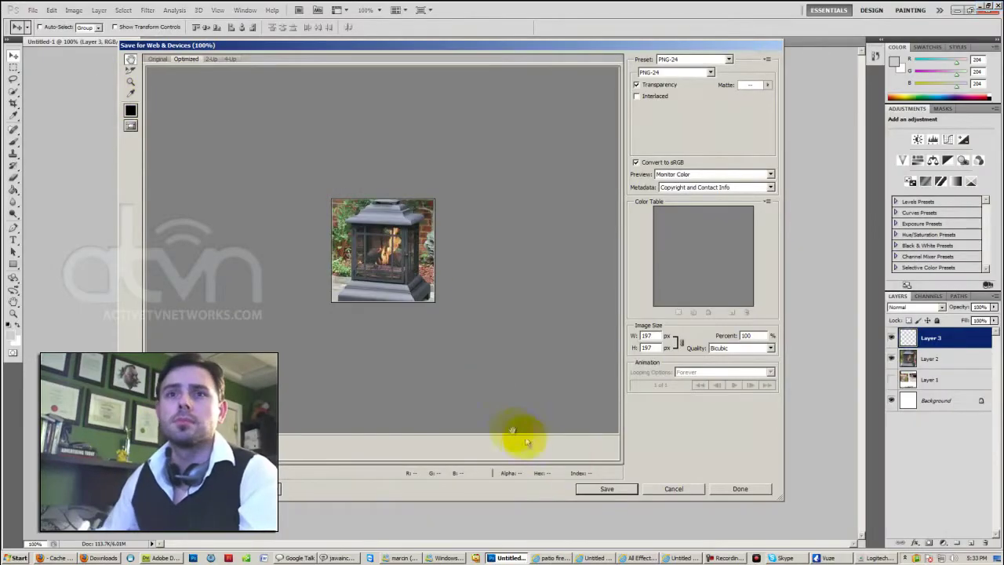
{"action": "left_click", "coordinate": [589, 486]}
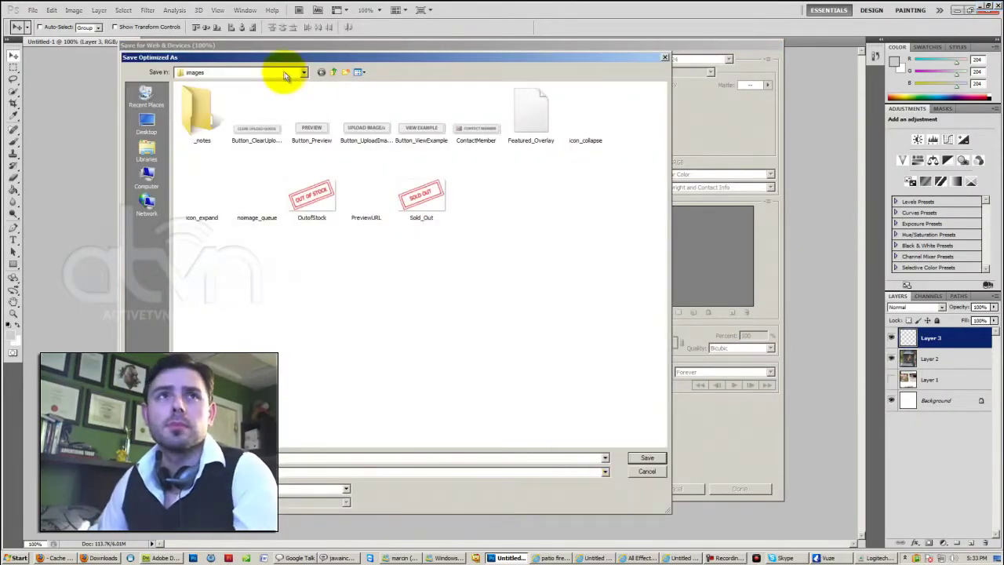
{"action": "left_click", "coordinate": [287, 74]}
{"action": "left_click", "coordinate": [251, 167]}
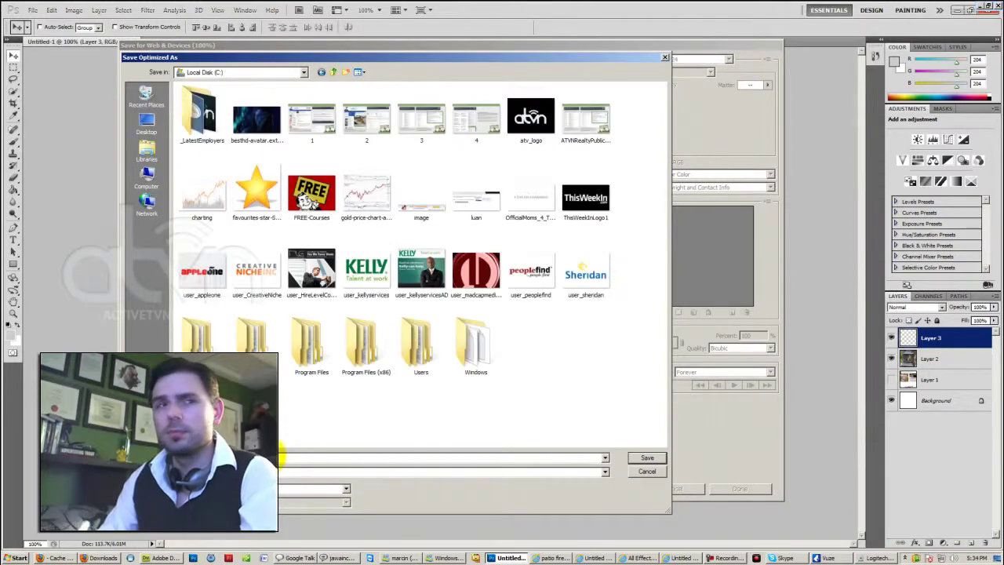
{"action": "key", "text": "Return"}
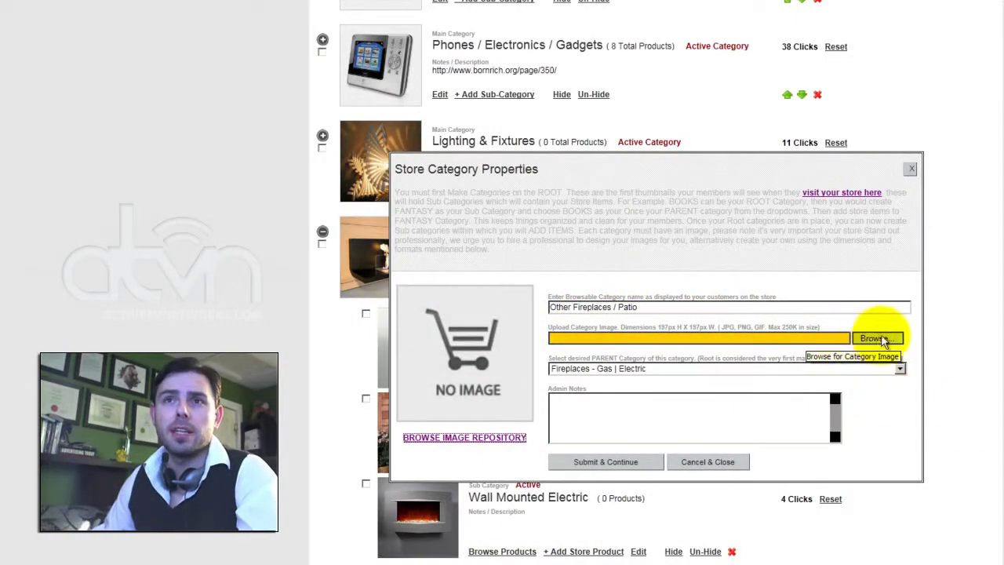
Set patiofireplace.png as the category image, submit the subcategory and dismiss the success alert
{"action": "left_click", "coordinate": [880, 337]}
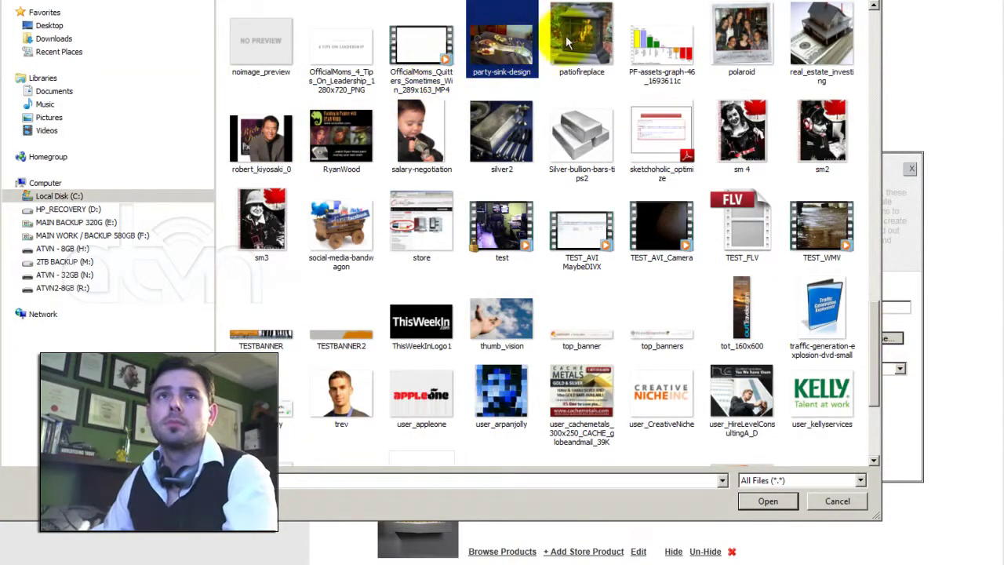
{"action": "double_click", "coordinate": [570, 39]}
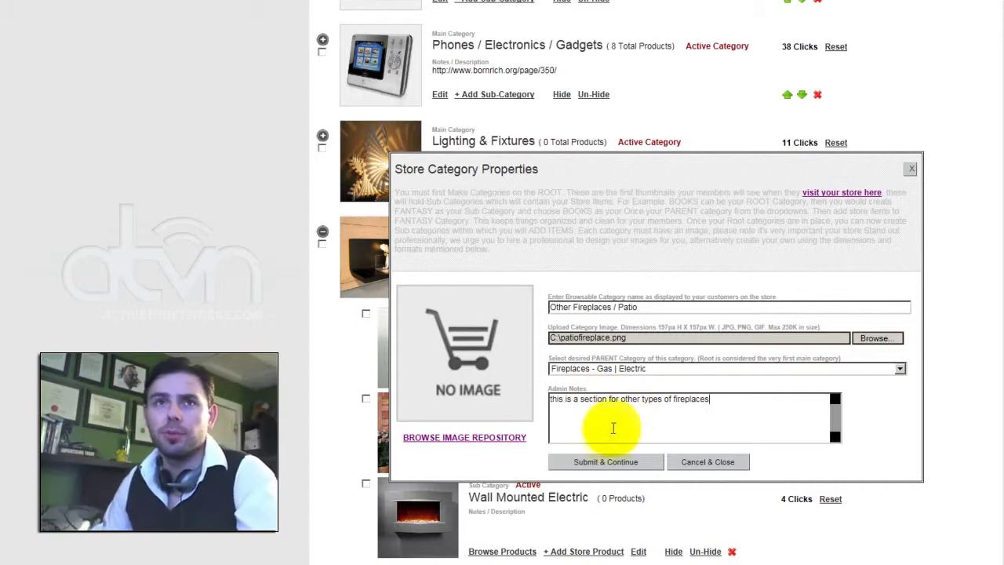
{"action": "left_click", "coordinate": [609, 460]}
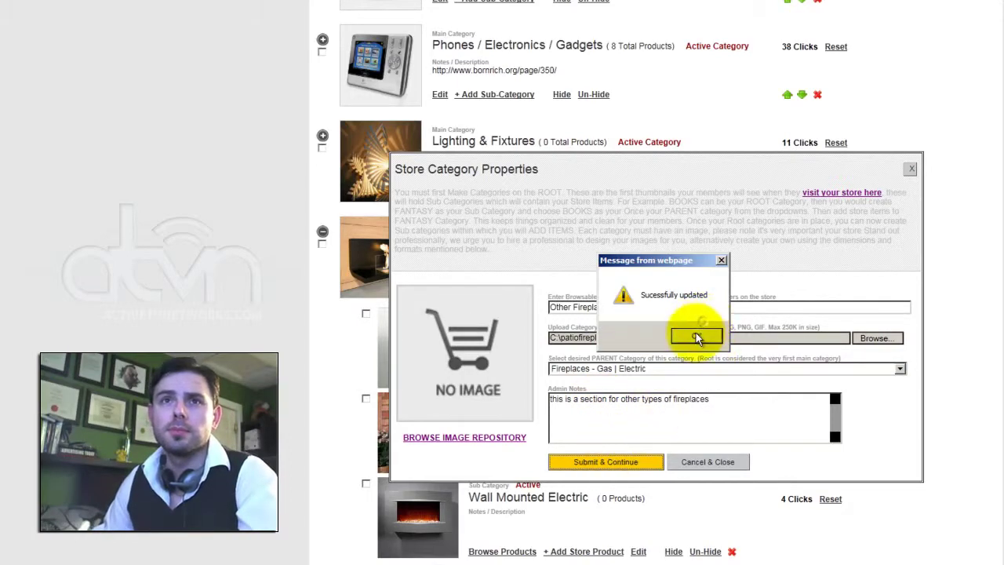
{"action": "left_click", "coordinate": [695, 335]}
Expand Fireplaces - Gas | Electric to confirm Other Fireplaces / Patio, then go to the storefront
{"action": "scroll", "coordinate": [396, 435], "scroll_direction": "down", "scroll_amount": 5}
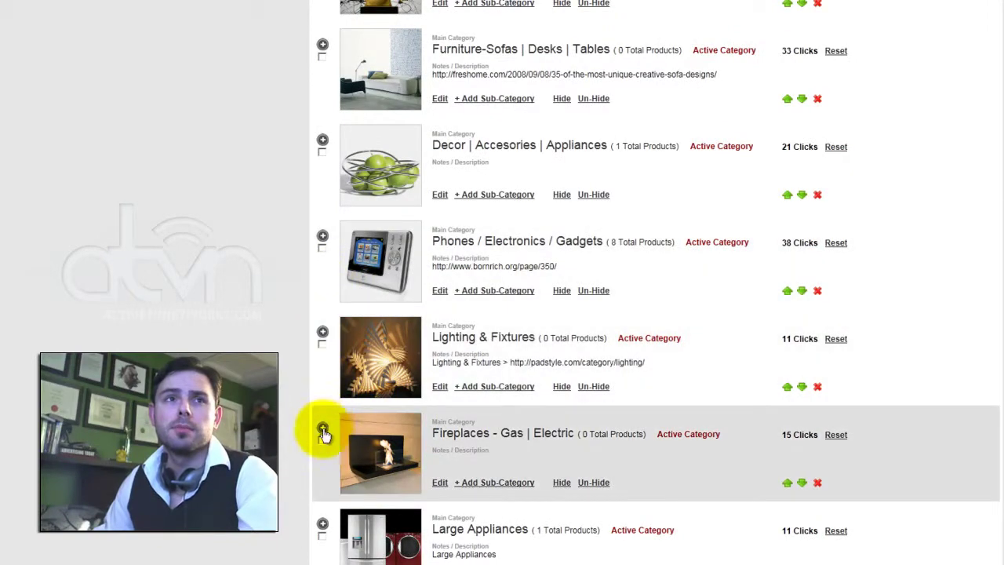
{"action": "left_click", "coordinate": [322, 429]}
{"action": "scroll", "coordinate": [378, 430], "scroll_direction": "down", "scroll_amount": 4}
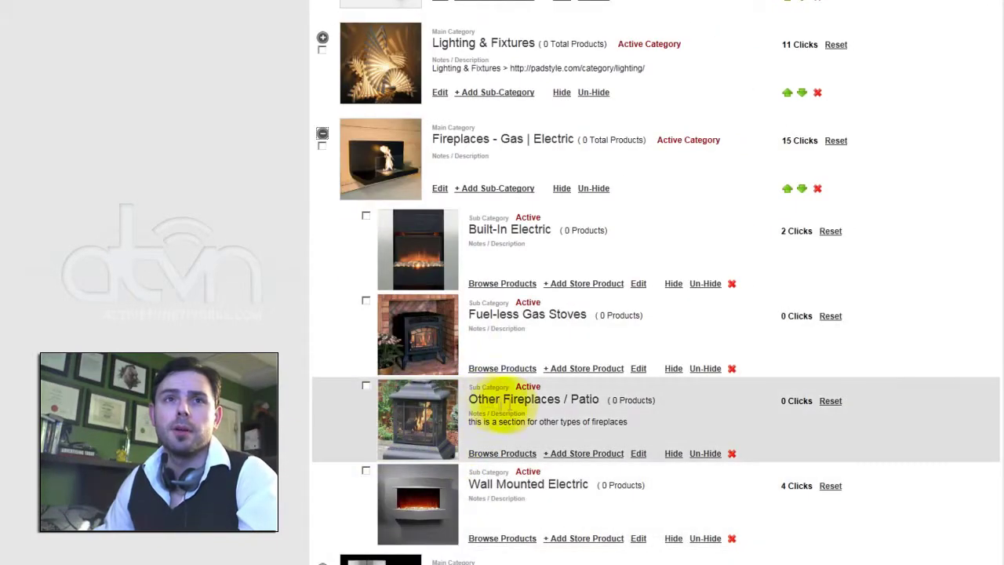
{"action": "left_click", "coordinate": [905, 8]}
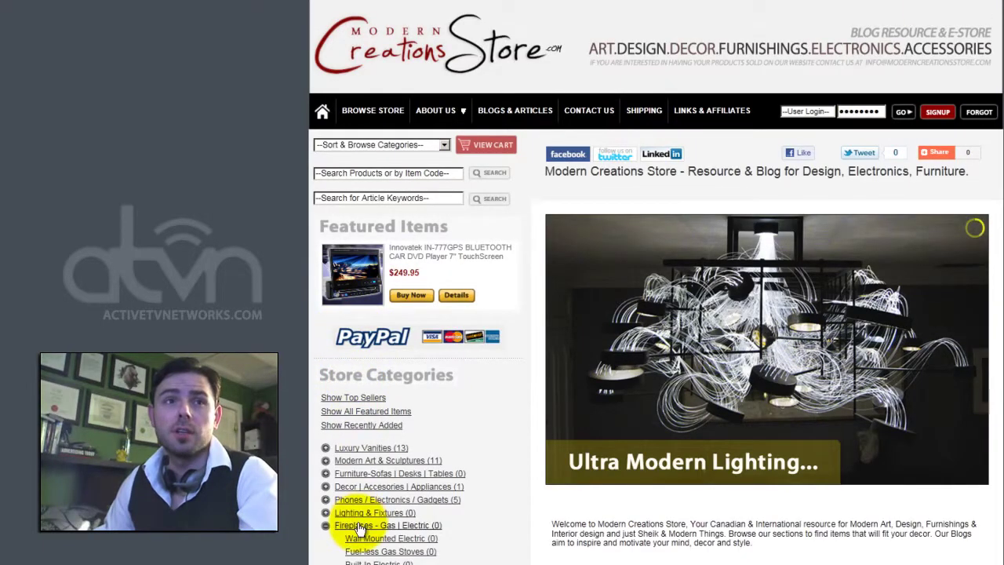
Open Fireplaces - Gas | Electric on the storefront, then its Other Fireplaces / Patio subcategory
{"action": "left_click", "coordinate": [359, 526]}
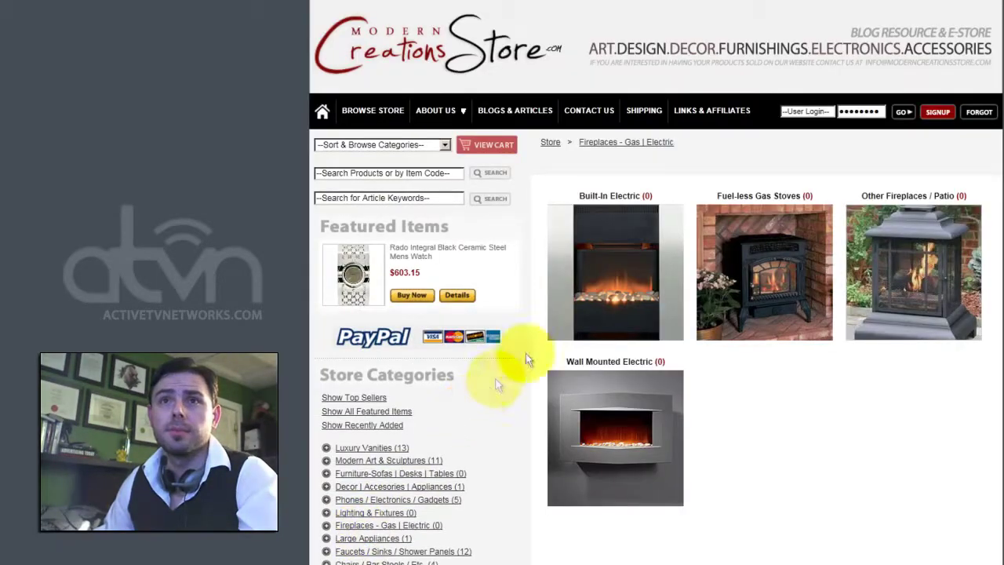
{"action": "left_click", "coordinate": [923, 301]}
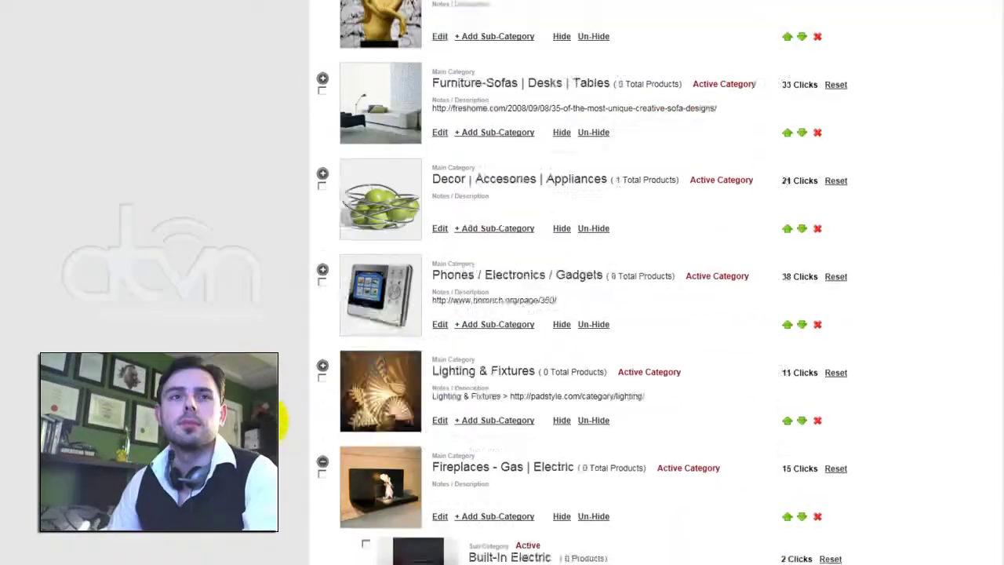
Start a new product under Other Fireplaces / Patio via its + Add Store Product link
{"action": "scroll", "coordinate": [359, 385], "scroll_direction": "down", "scroll_amount": 2}
{"action": "scroll", "coordinate": [568, 454], "scroll_direction": "down", "scroll_amount": 3}
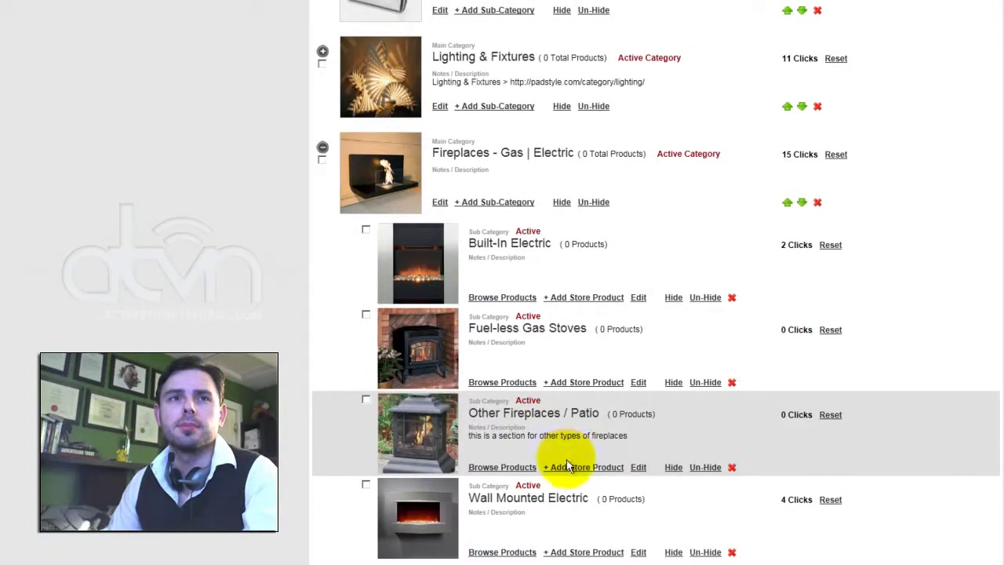
{"action": "left_click", "coordinate": [579, 469]}
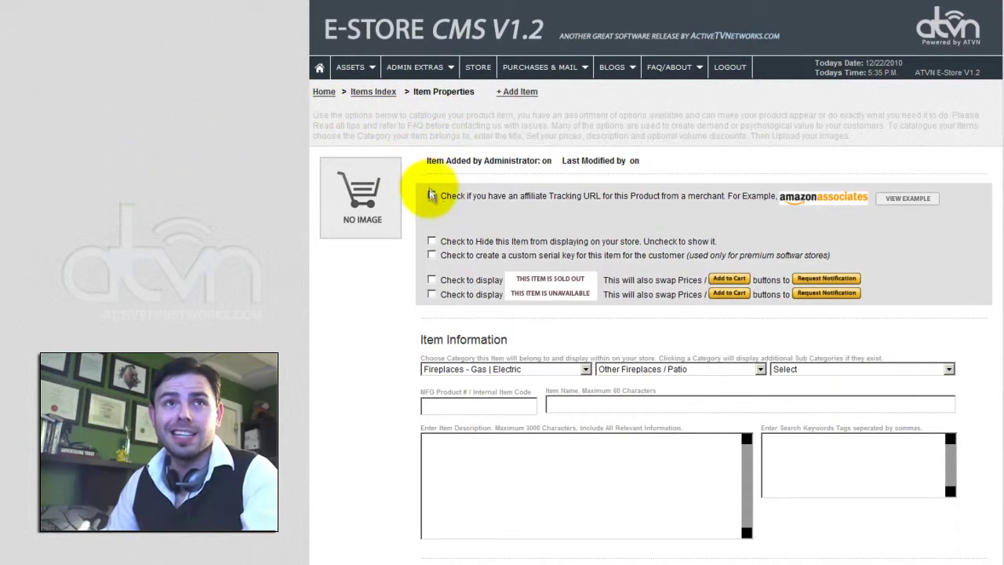
Enable the affiliate tracking URL option and place the cursor in its empty URL field
{"action": "left_click_drag", "start_coordinate": [436, 196], "coordinate": [760, 198]}
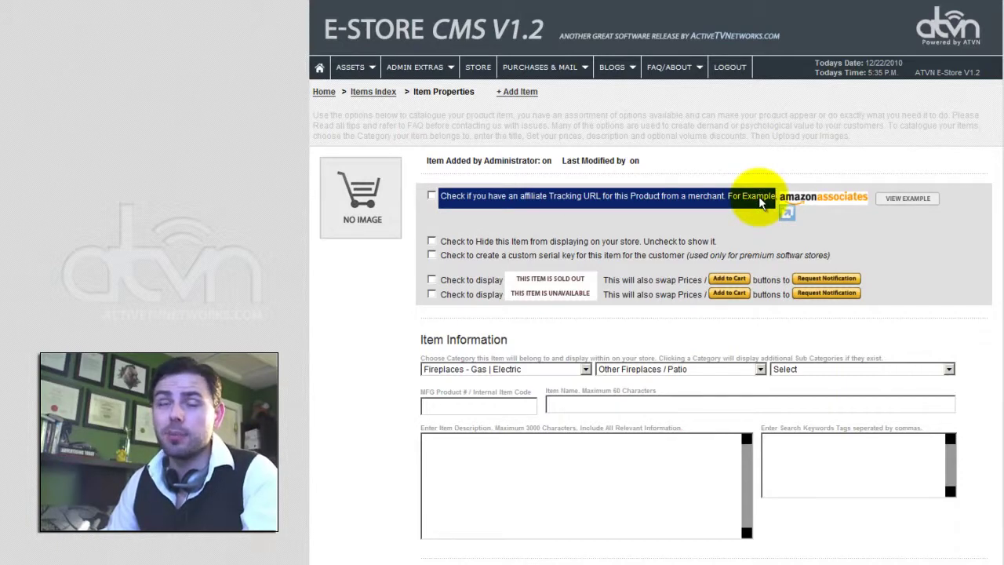
{"action": "left_click", "coordinate": [432, 196]}
{"action": "left_click", "coordinate": [460, 244]}
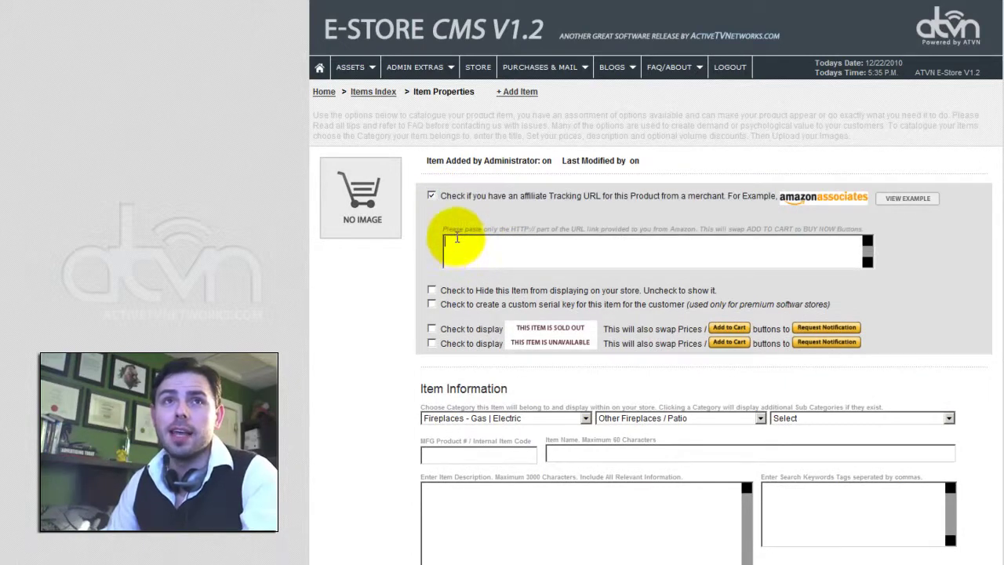